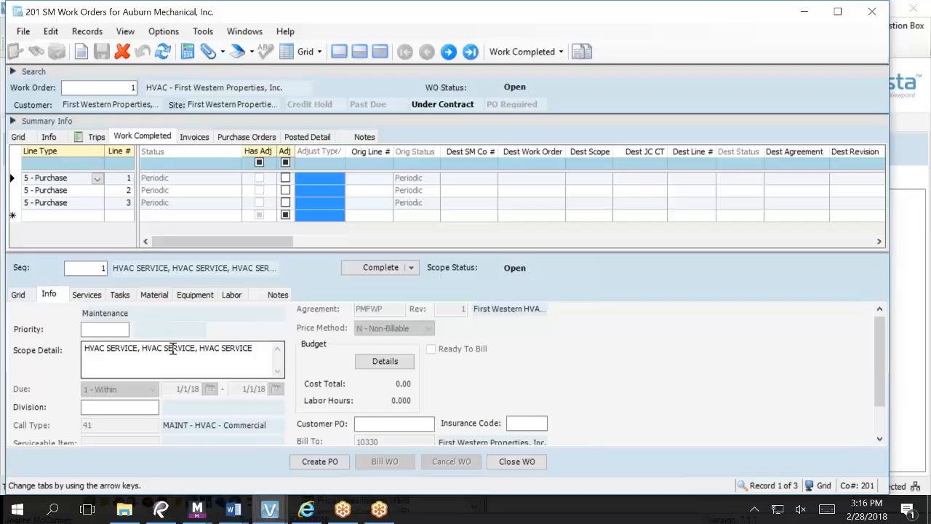
# Review the work order scope's services and required materials, then return to the scope's general information
pyautogui.click(86, 296)
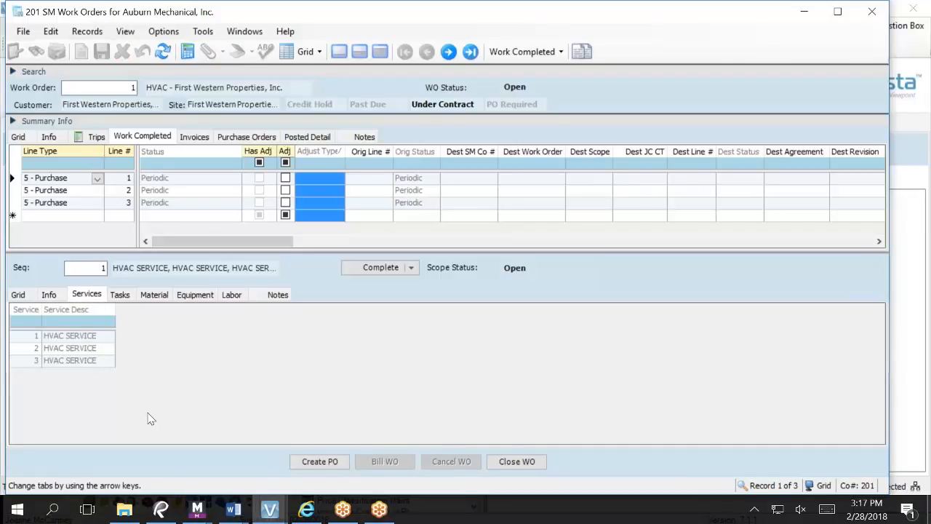
pyautogui.click(154, 296)
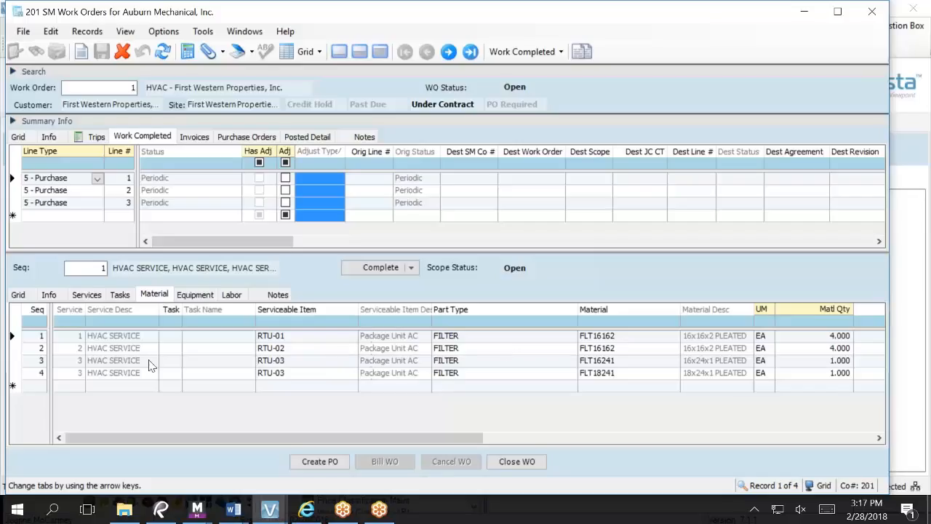
pyautogui.click(49, 295)
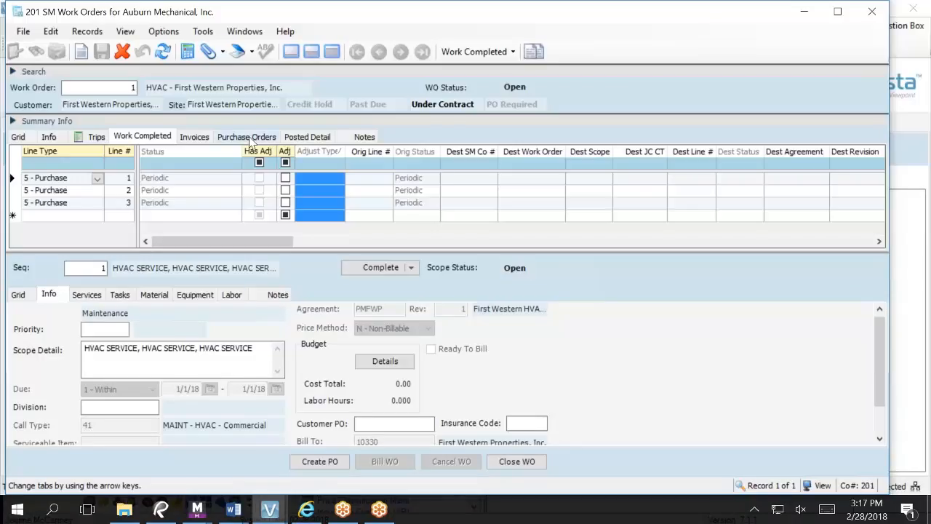
# Generate a preview of the SM Work Order report for the current work order with the default inputs
pyautogui.click(125, 31)
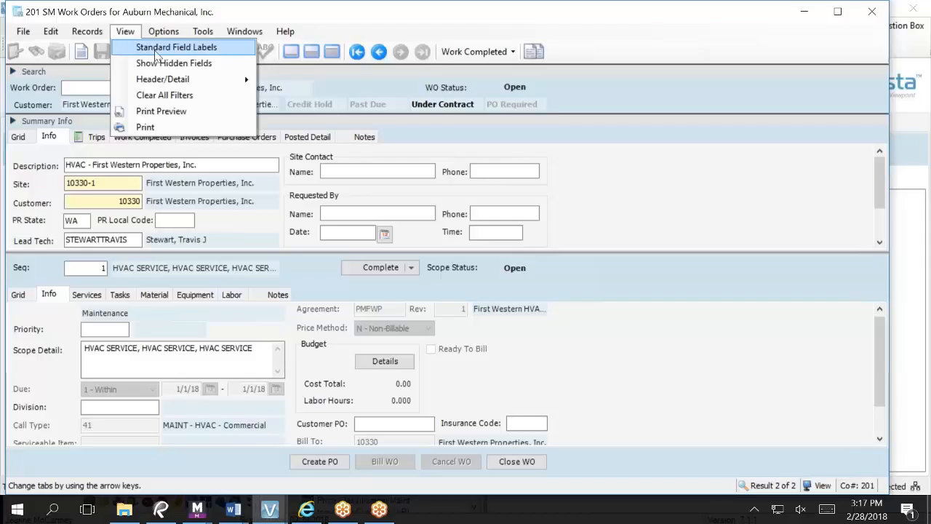
pyautogui.moveTo(166, 37)
pyautogui.moveTo(185, 49)
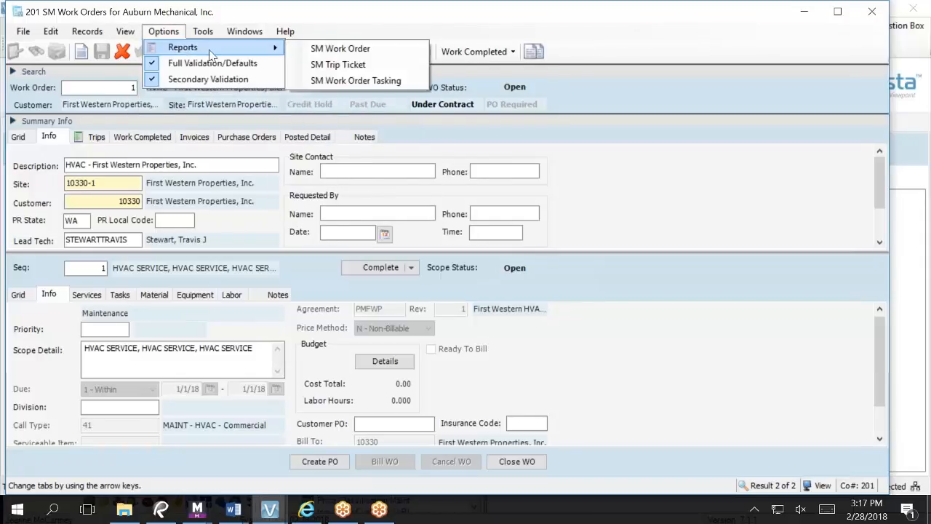
pyautogui.click(342, 48)
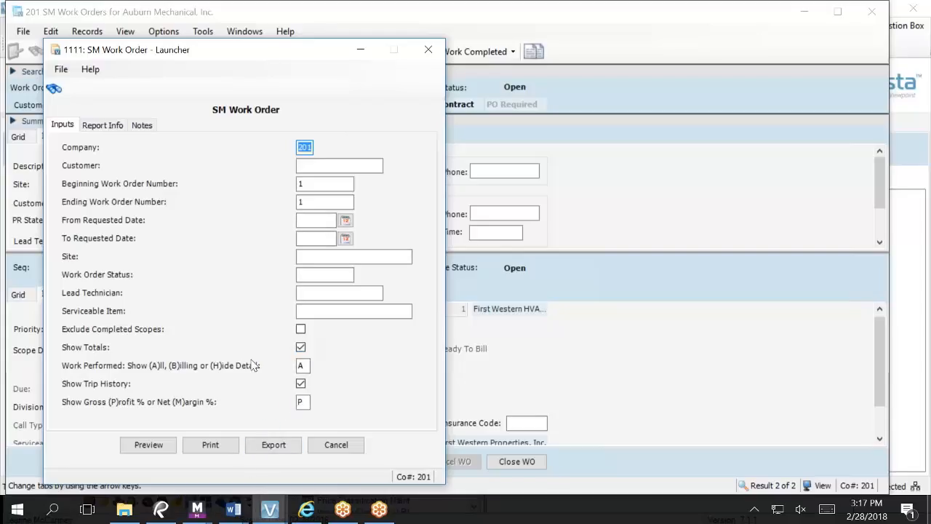
pyautogui.click(145, 443)
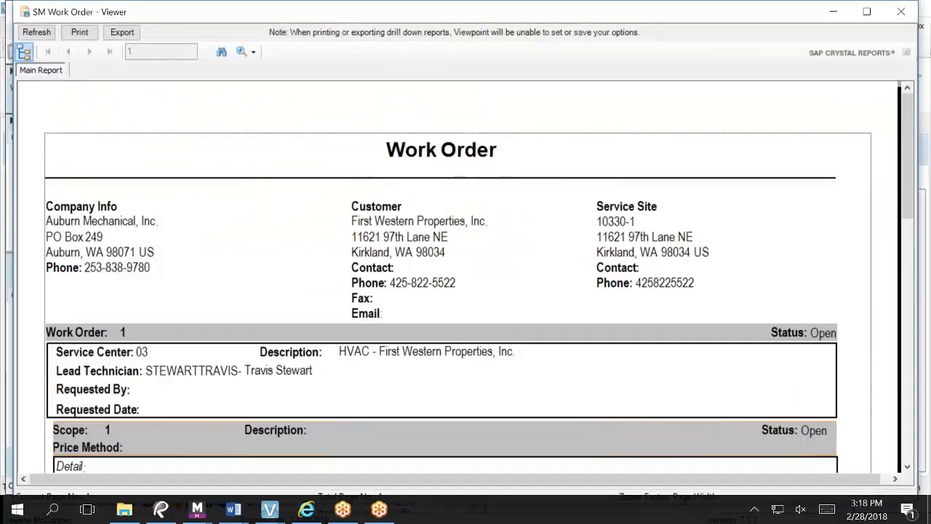
# Examine the work order report's header, scope detail, tasks performed and summary of work performed
pyautogui.scroll(-2, 245, 373)
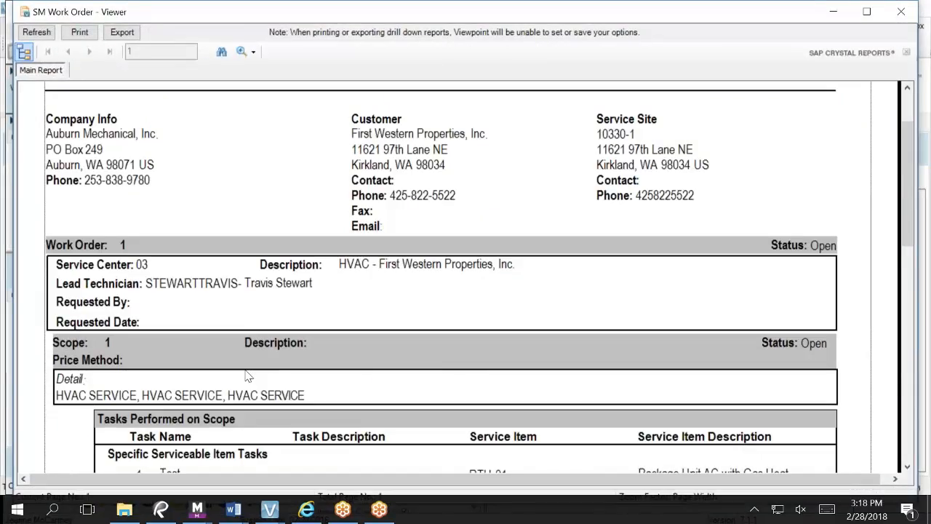
pyautogui.scroll(-2, 245, 373)
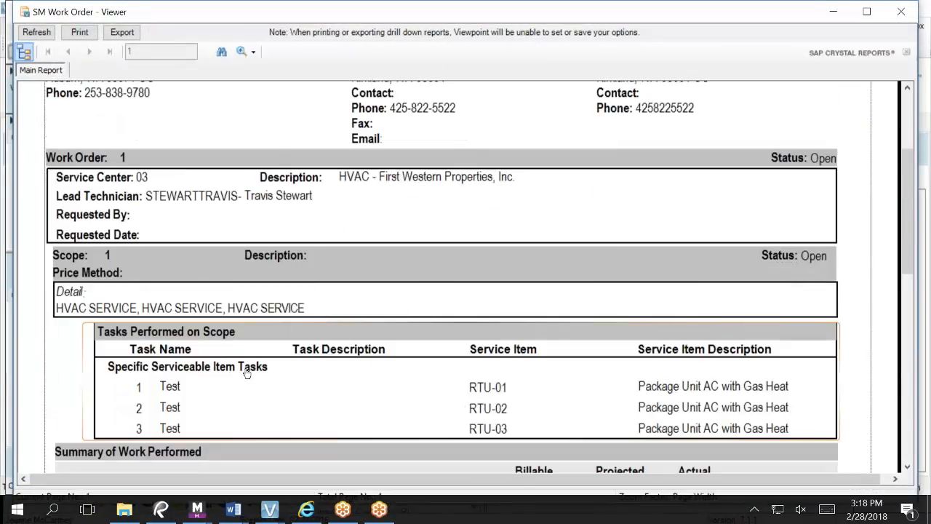
pyautogui.scroll(-2, 245, 373)
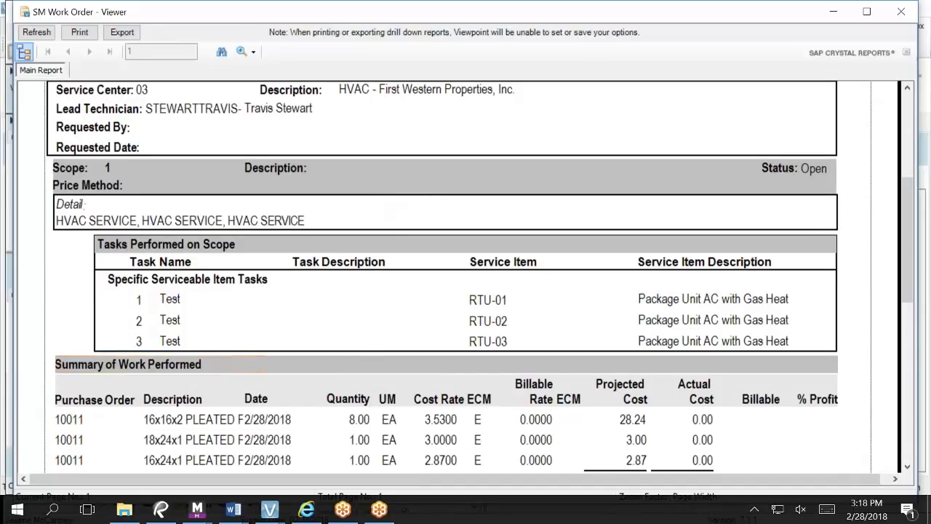
pyautogui.scroll(-2, 245, 373)
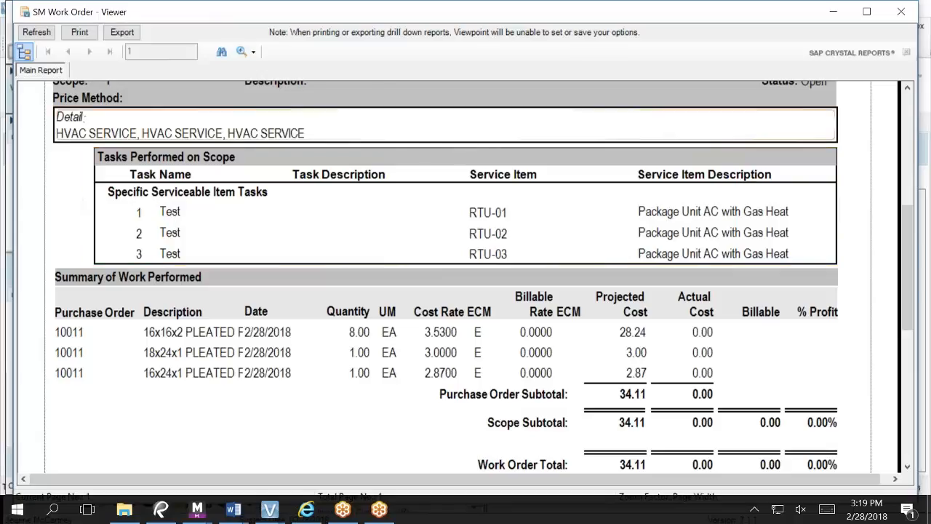
pyautogui.scroll(5, 232, 313)
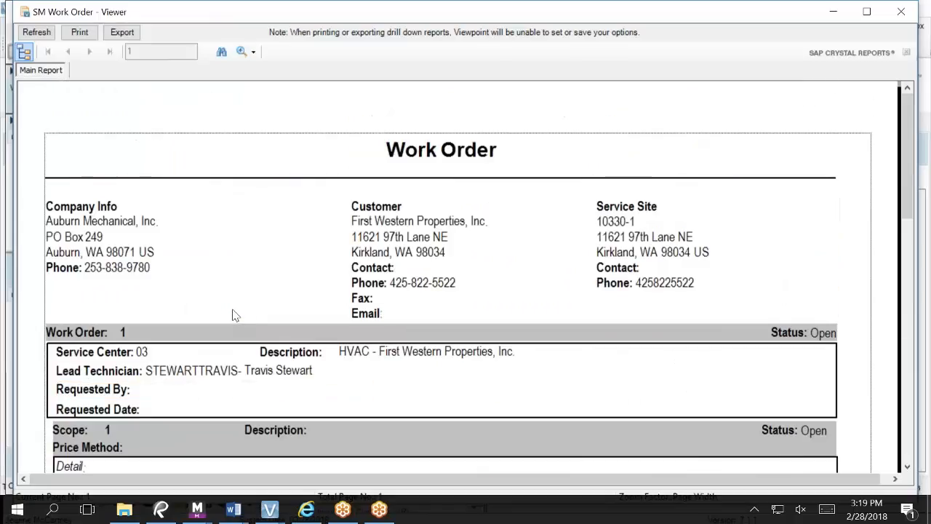
pyautogui.scroll(-3, 233, 313)
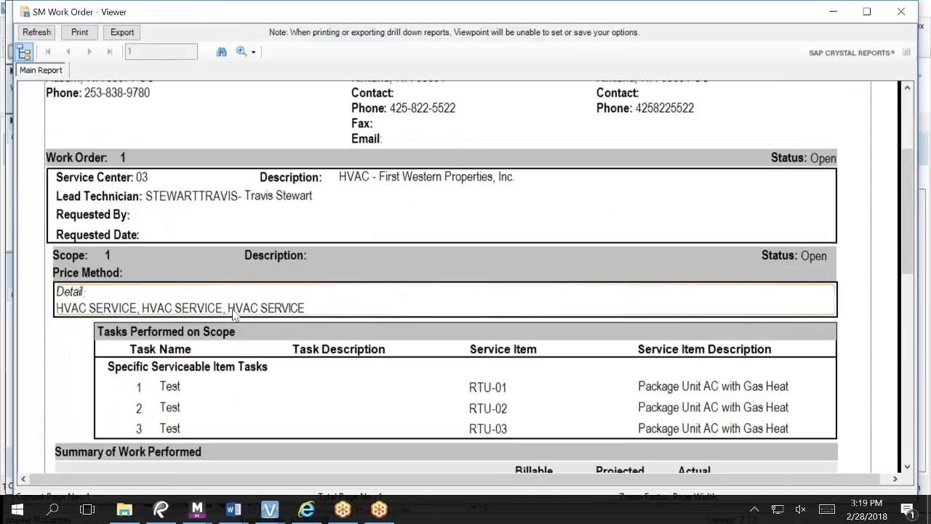
pyautogui.scroll(-2, 233, 313)
pyautogui.scroll(-1, 240, 298)
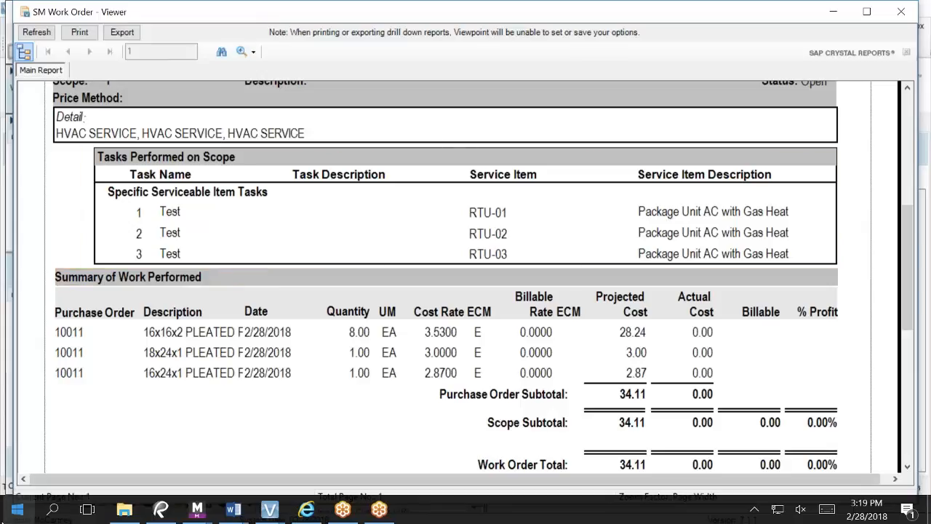
# Return to the SM Work Orders form and preview the SM Trip Ticket report for the current work order
pyautogui.moveTo(268, 511)
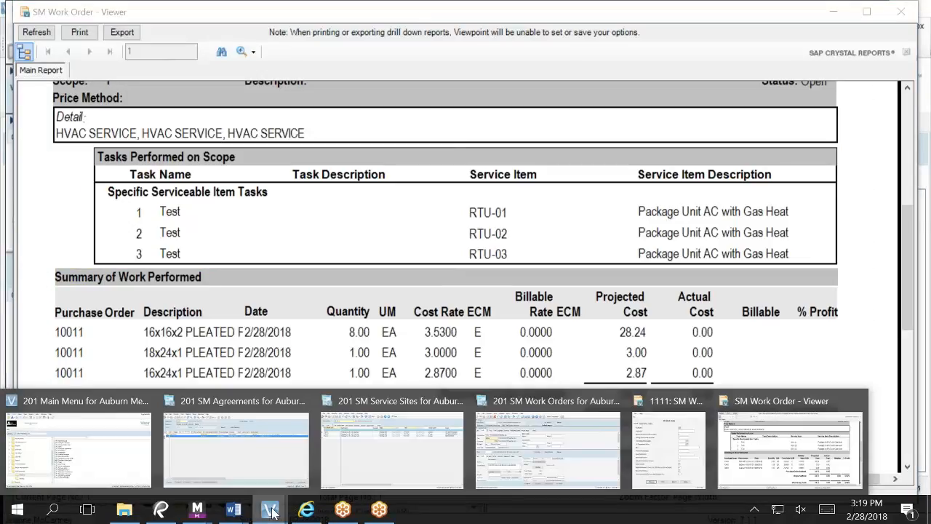
pyautogui.click(563, 428)
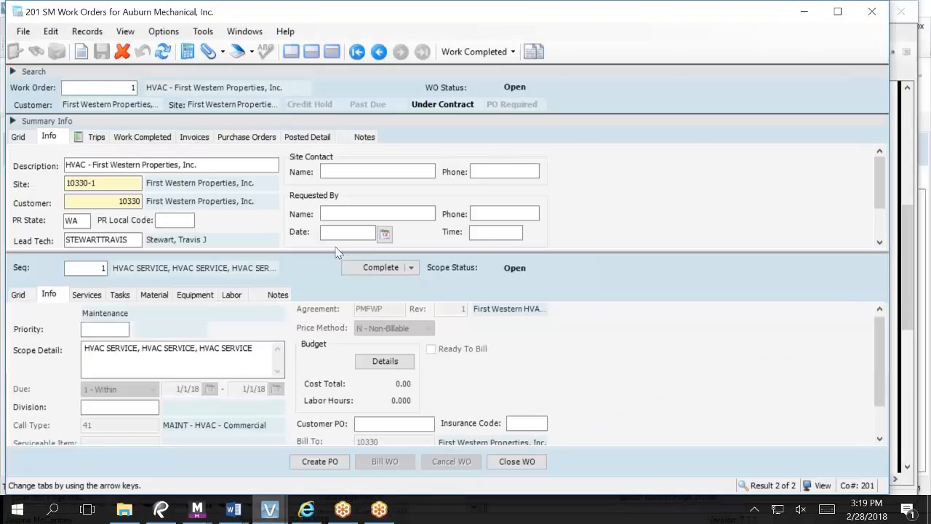
pyautogui.click(162, 32)
pyautogui.moveTo(188, 51)
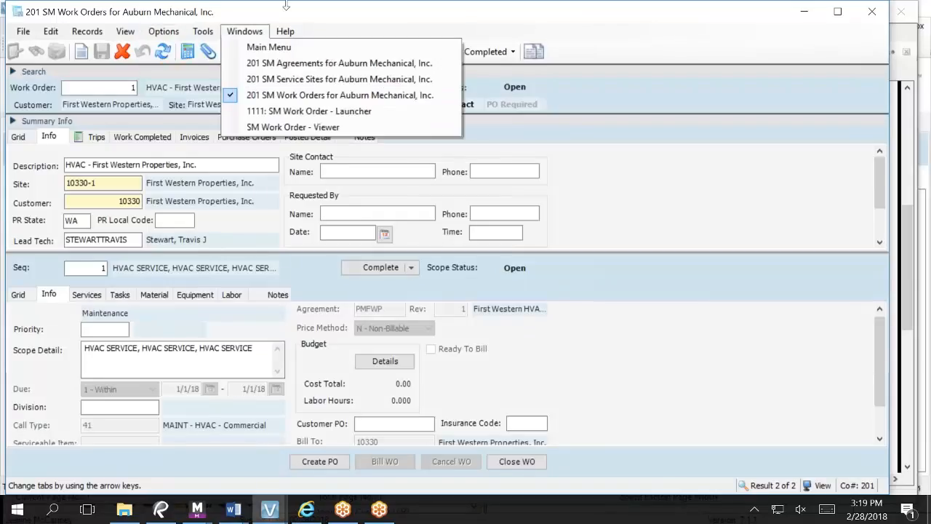
pyautogui.moveTo(172, 36)
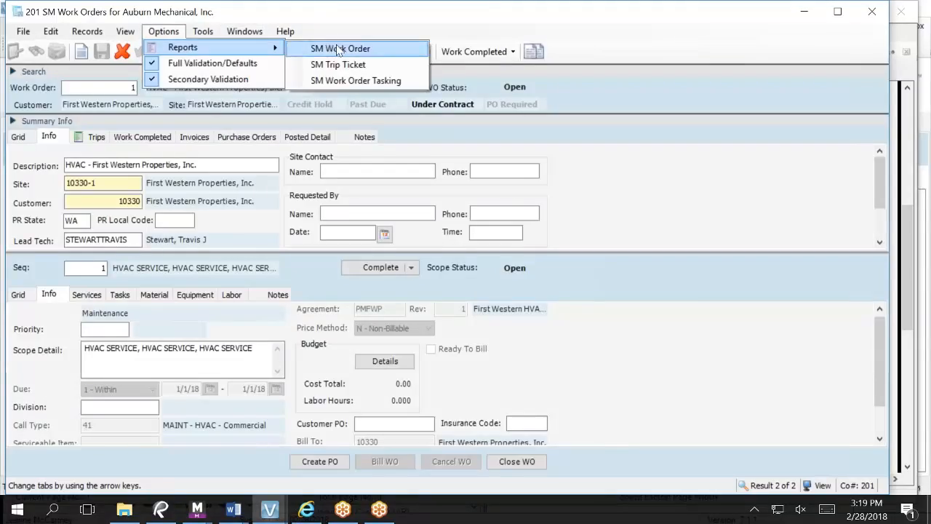
pyautogui.click(328, 66)
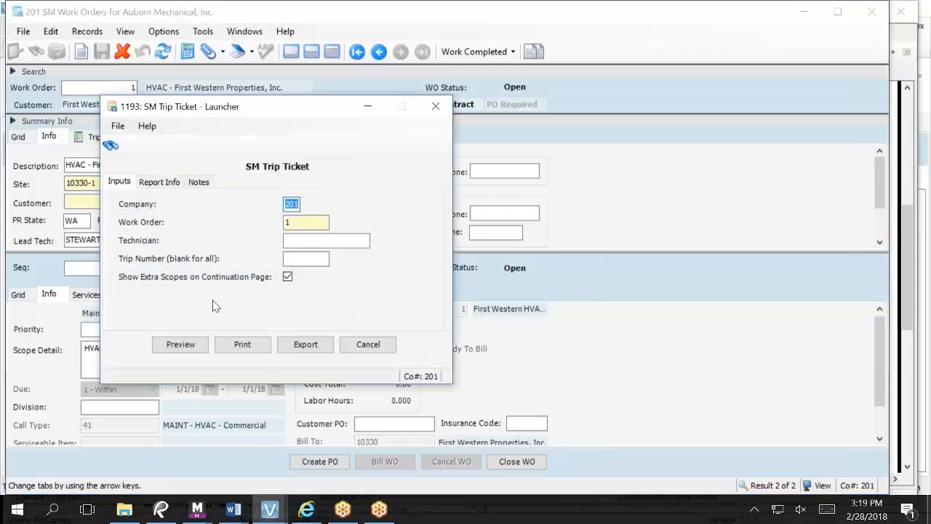
pyautogui.click(182, 344)
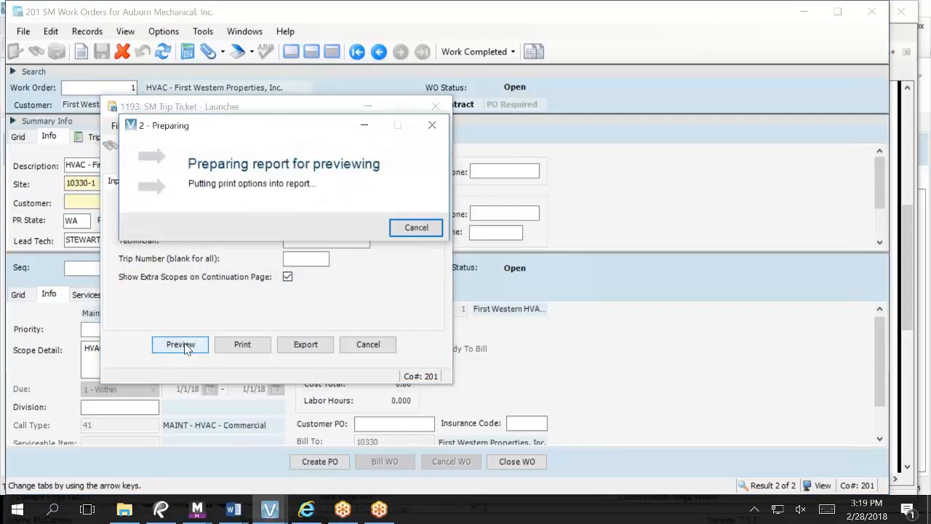
# Look over the trip ticket's header and work description sections, then close its viewer
pyautogui.scroll(-10, 183, 349)
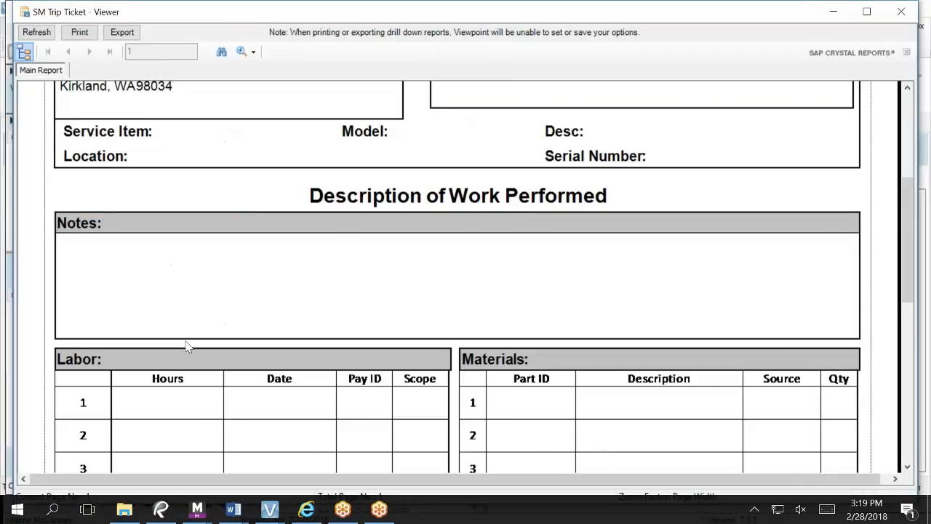
pyautogui.scroll(10, 186, 346)
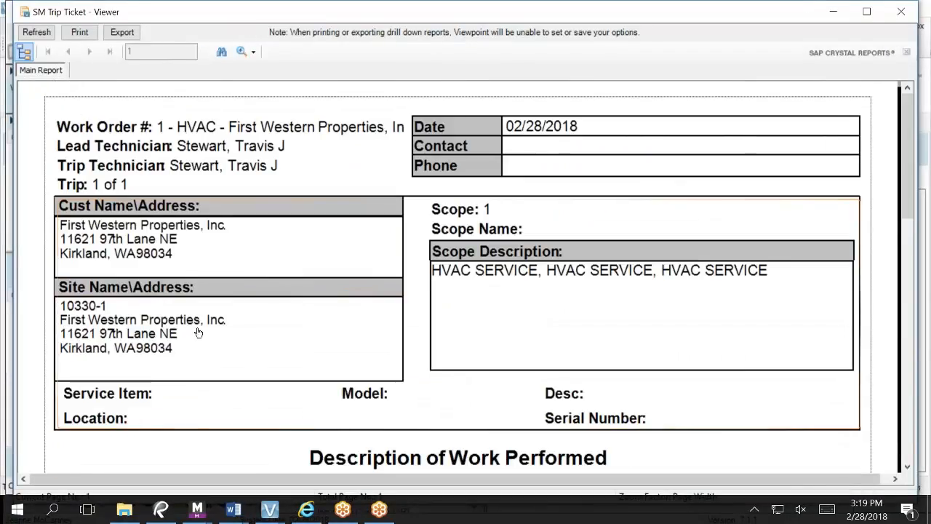
pyautogui.click(900, 12)
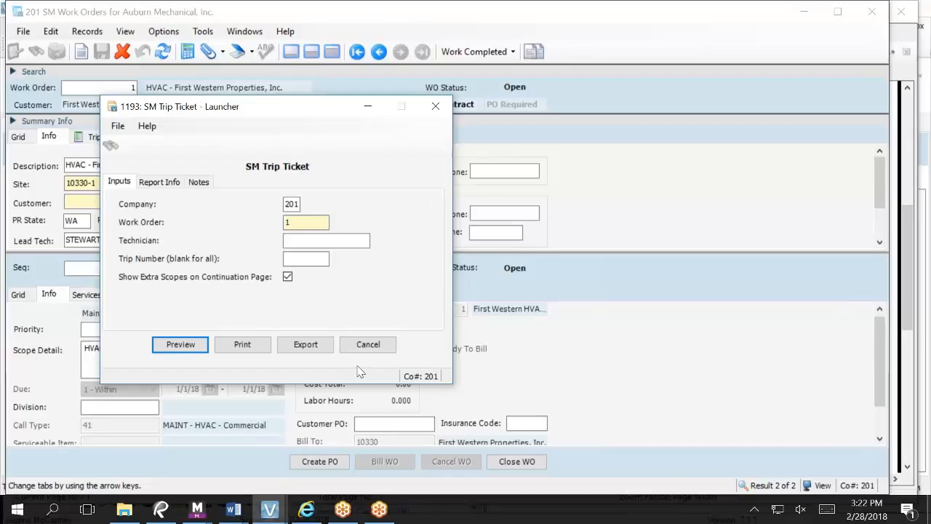
# Preview the trip ticket again, check its labor, materials, equipment and recommendations sections, and close the preview
pyautogui.click(188, 349)
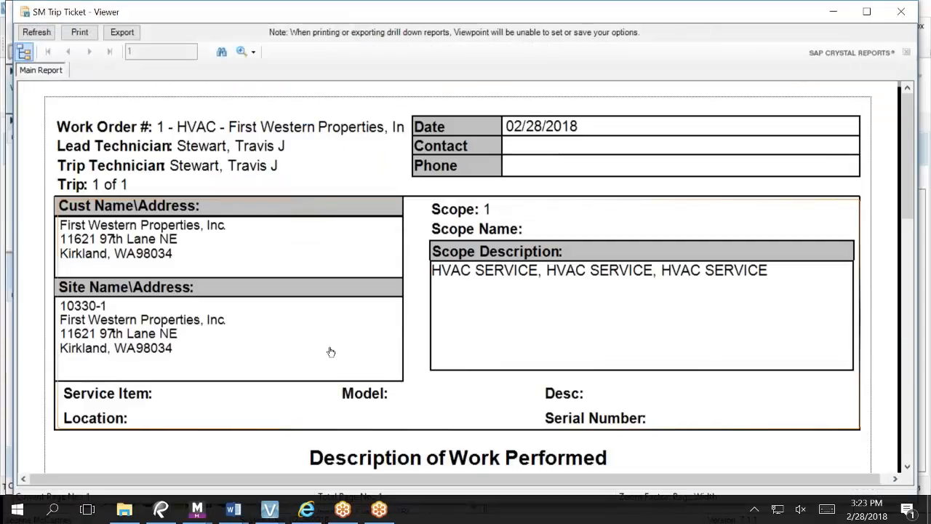
pyautogui.scroll(-5, 330, 352)
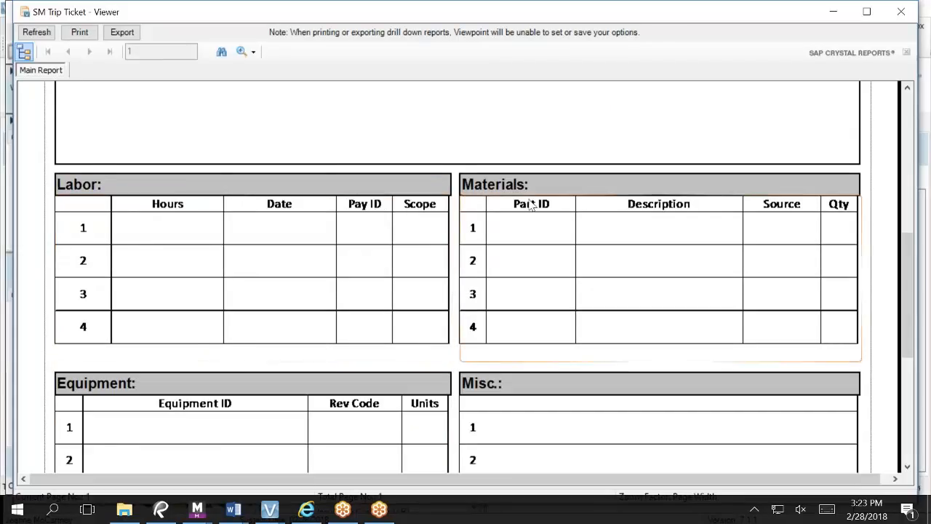
pyautogui.scroll(-2, 158, 341)
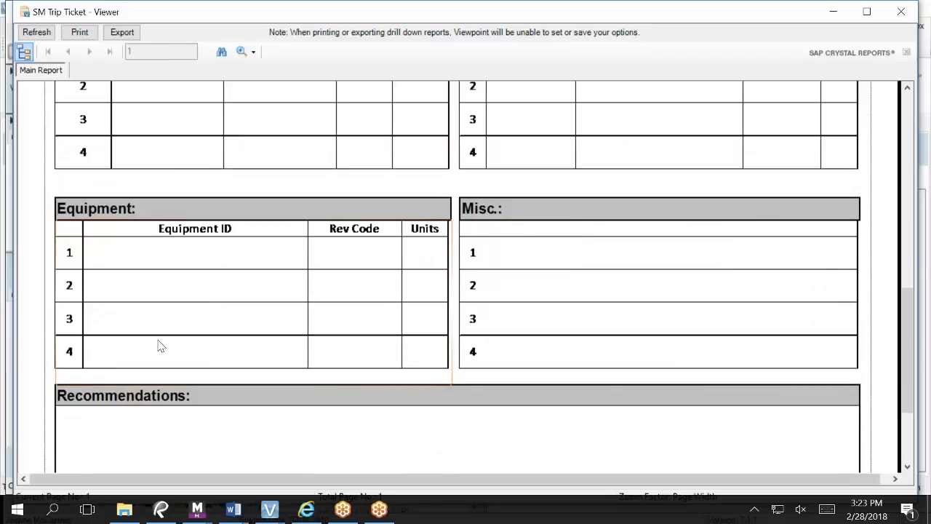
pyautogui.scroll(7, 156, 330)
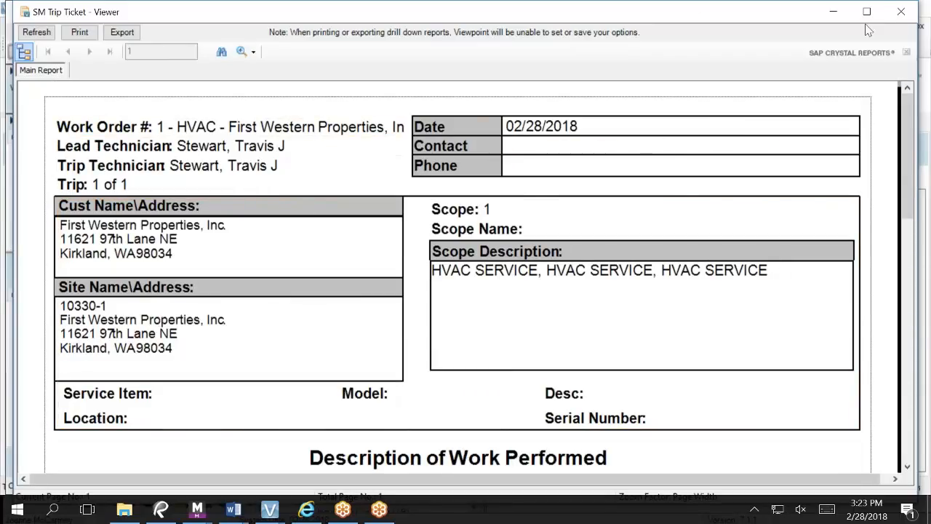
pyautogui.click(897, 14)
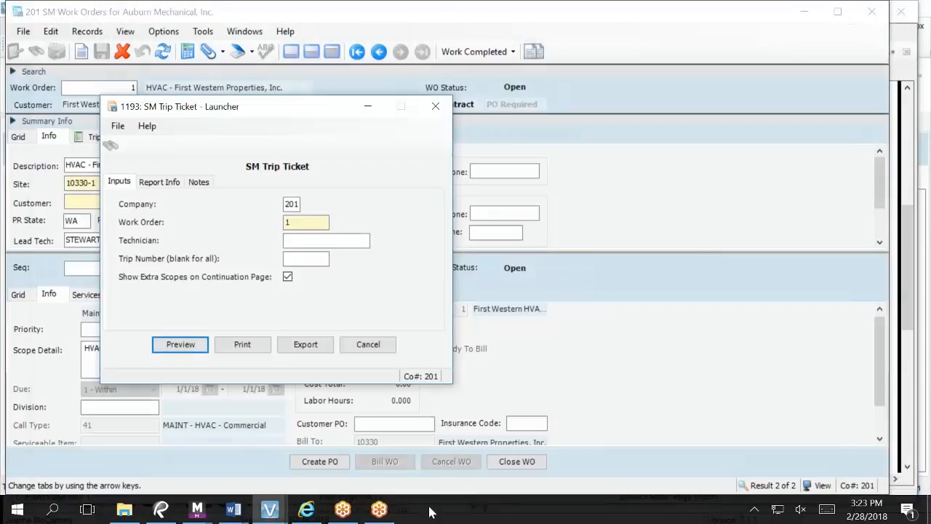
# Bring back the open SM Work Order report and review its tasks and summary of work performed
pyautogui.click(269, 509)
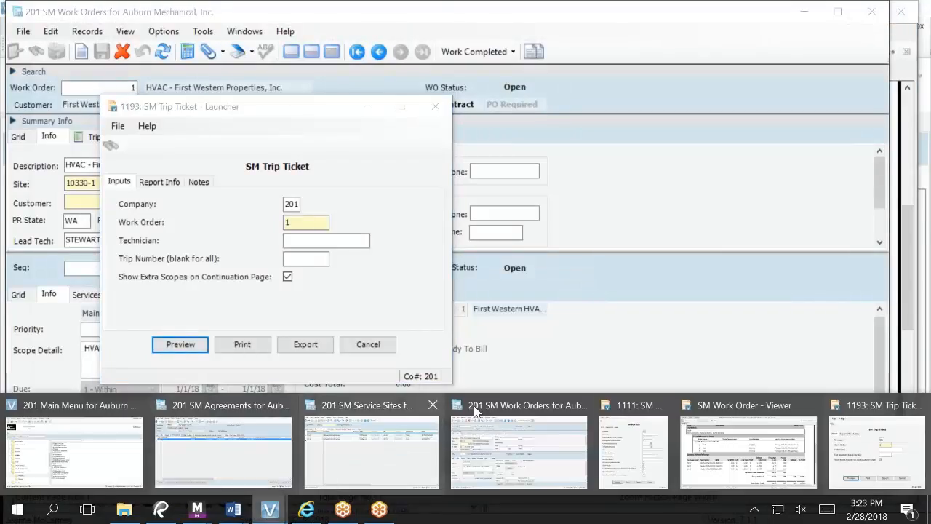
pyautogui.click(725, 411)
pyautogui.scroll(5, 539, 270)
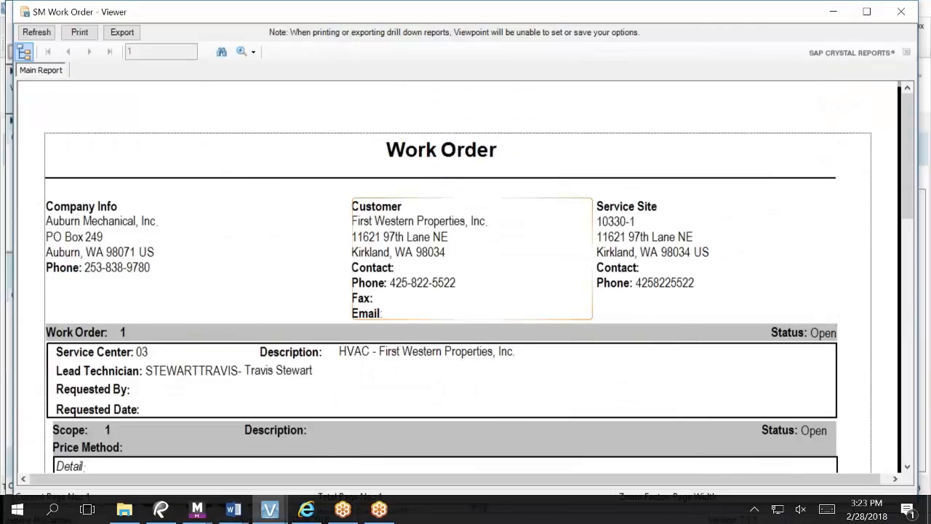
pyautogui.scroll(-5, 466, 276)
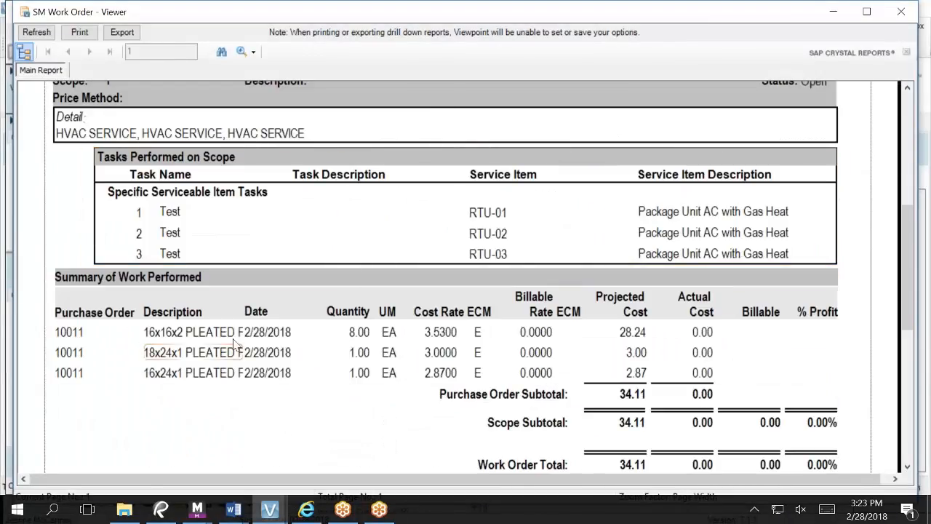
pyautogui.scroll(1, 490, 226)
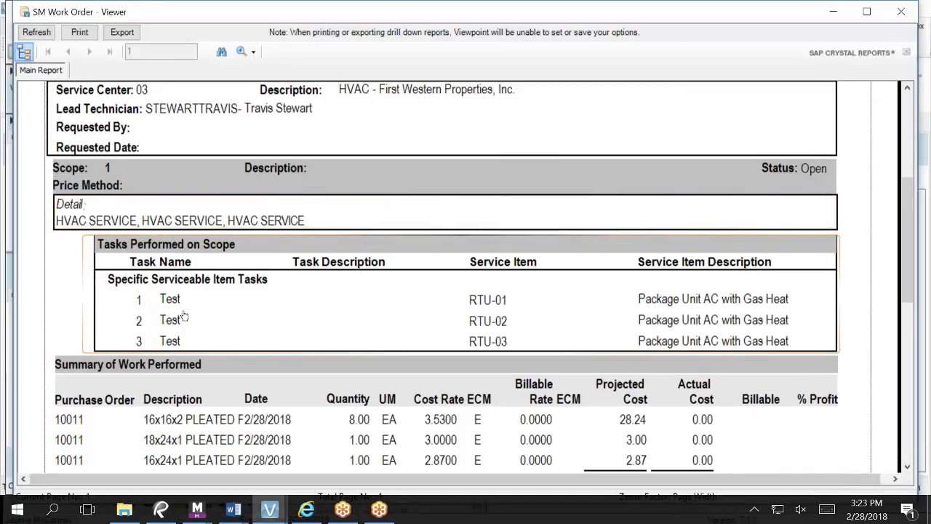
# Return to the SM Work Orders form and check the scope's tasks and materials for each serviceable item
pyautogui.click(271, 507)
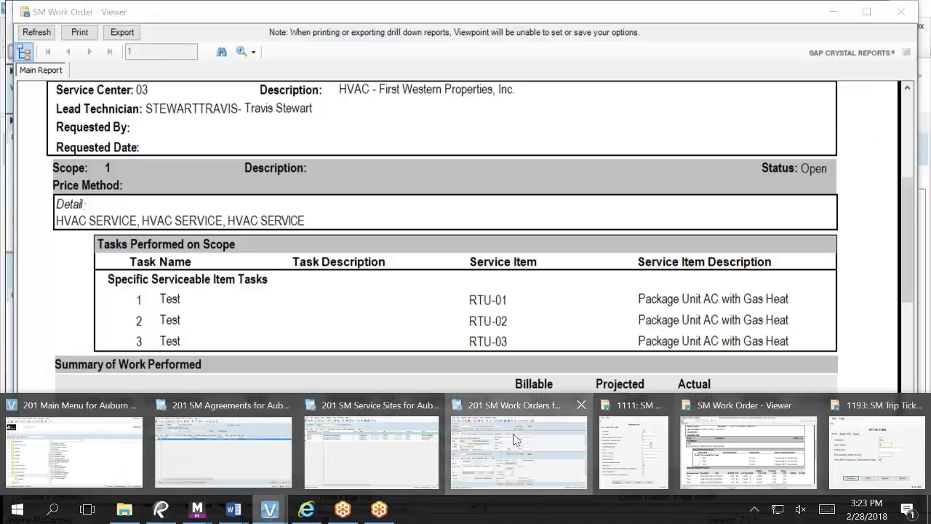
pyautogui.click(500, 447)
pyautogui.click(120, 296)
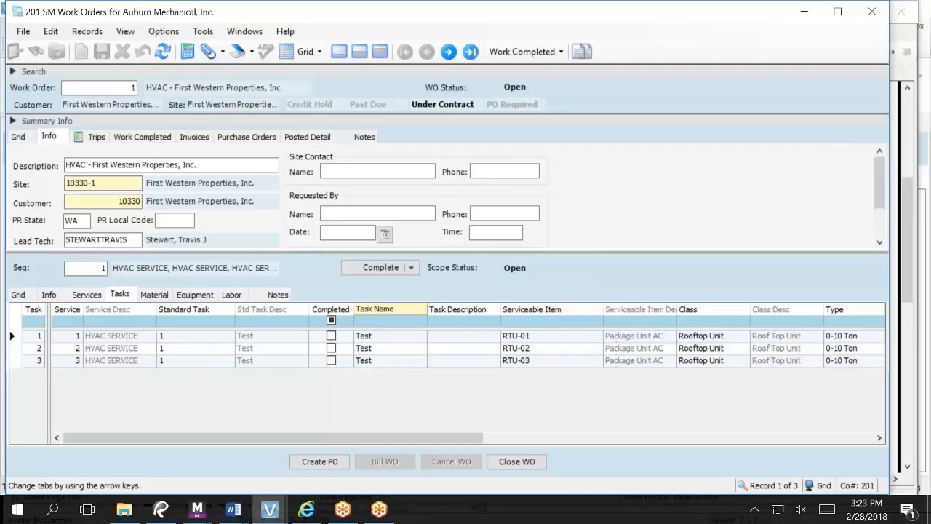
pyautogui.click(154, 297)
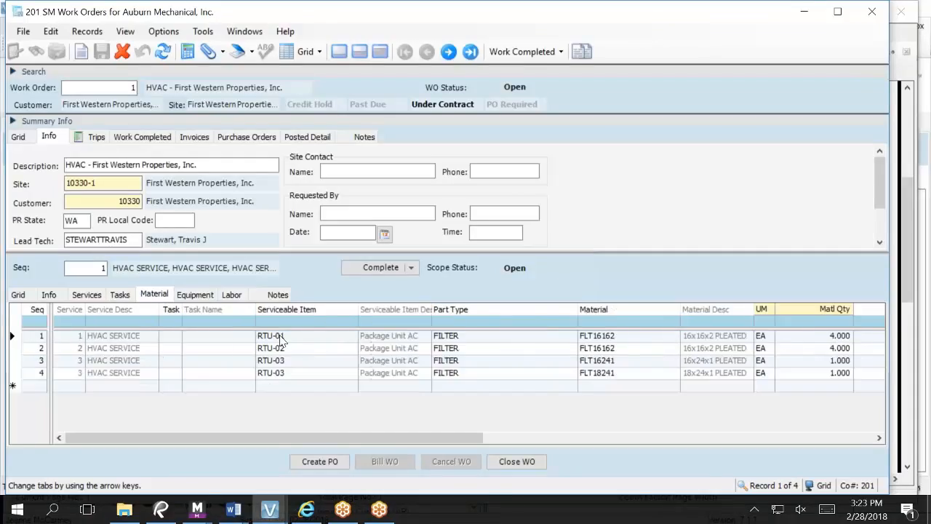
# Review the scope's filter materials and quantities for serviceable items RTU-01 and RTU-03
pyautogui.moveTo(247, 437); pyautogui.dragTo(214, 484)
pyautogui.moveTo(462, 435); pyautogui.dragTo(410, 496)
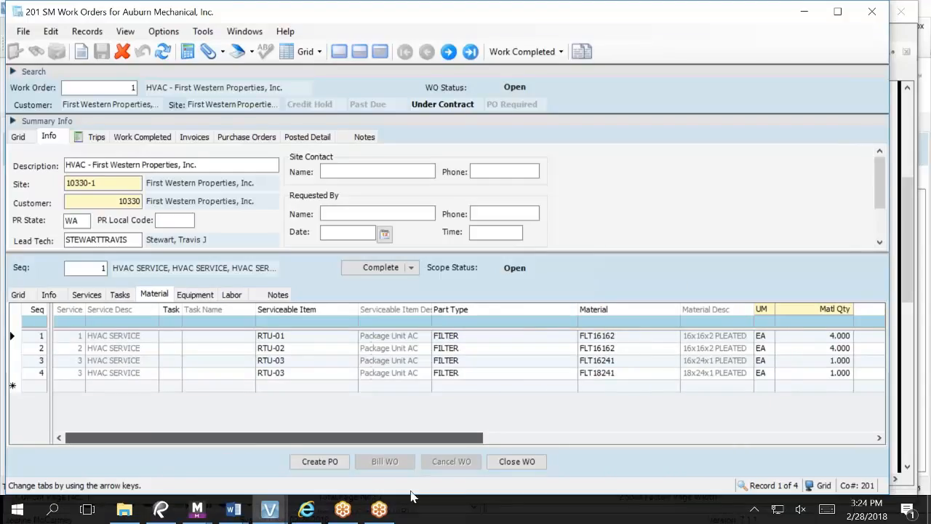
pyautogui.moveTo(461, 469); pyautogui.dragTo(484, 445)
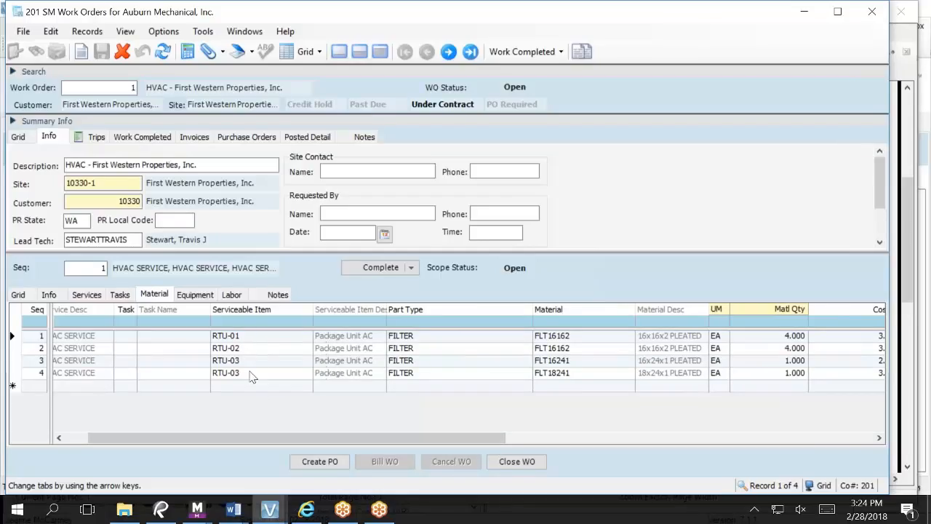
pyautogui.click(294, 337)
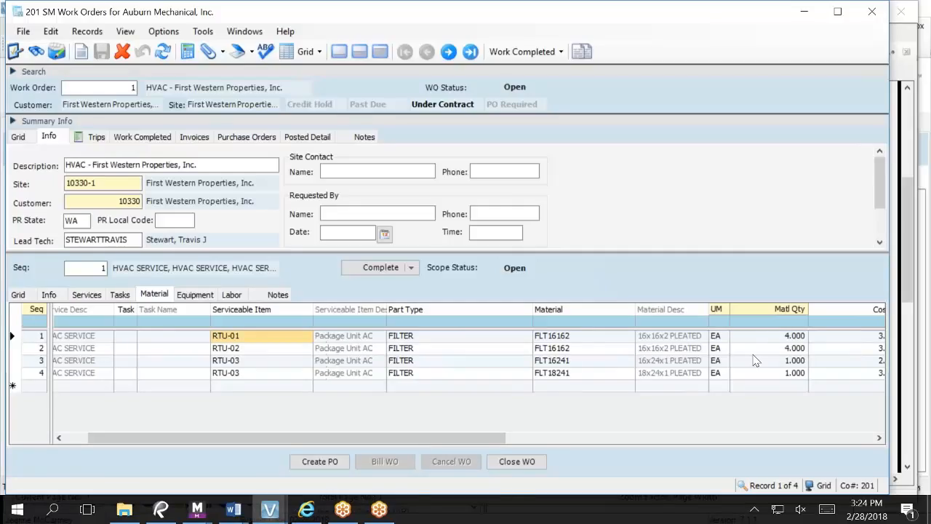
pyautogui.click(280, 365)
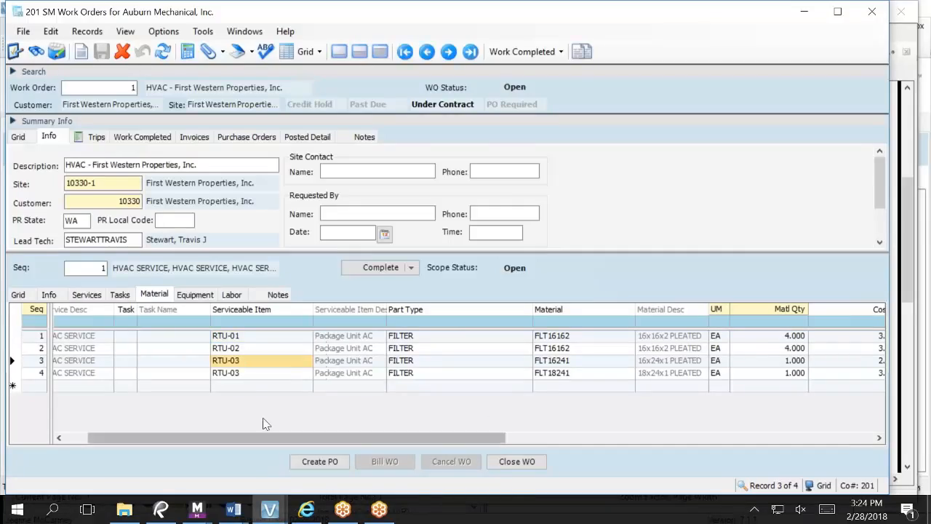
# Compare what the scope lists under tasks, materials and labor
pyautogui.click(120, 296)
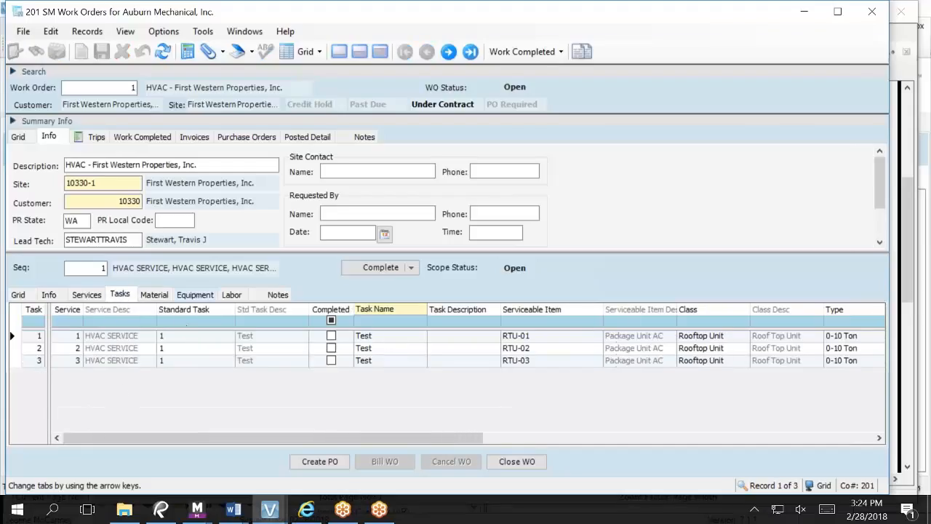
pyautogui.click(156, 295)
pyautogui.click(232, 294)
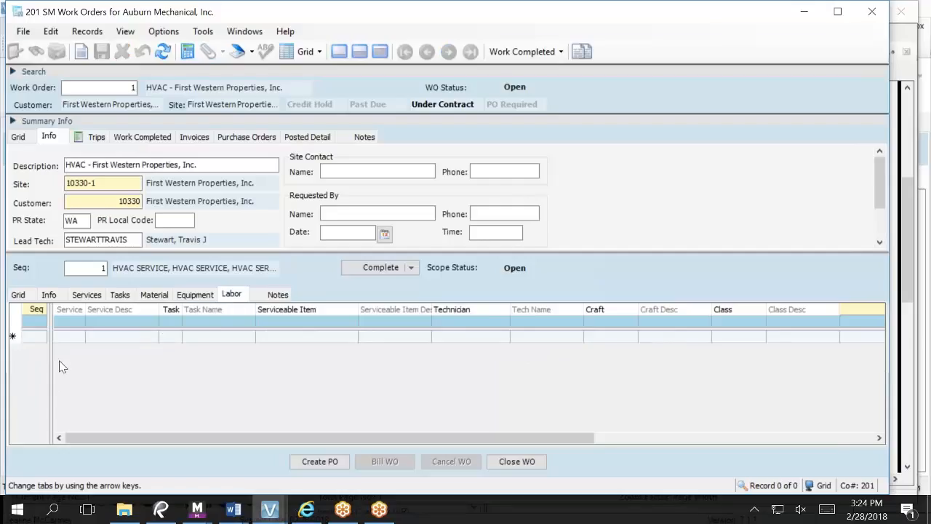
pyautogui.click(154, 298)
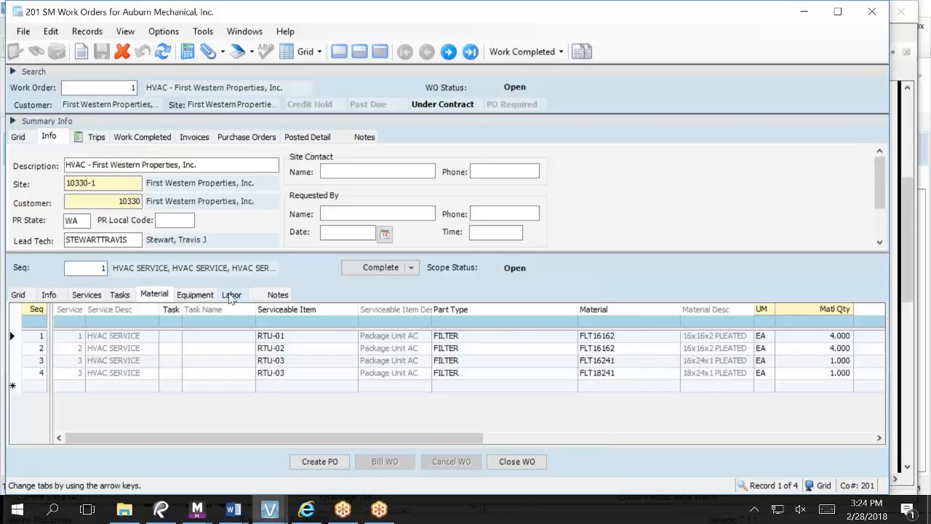
pyautogui.click(230, 298)
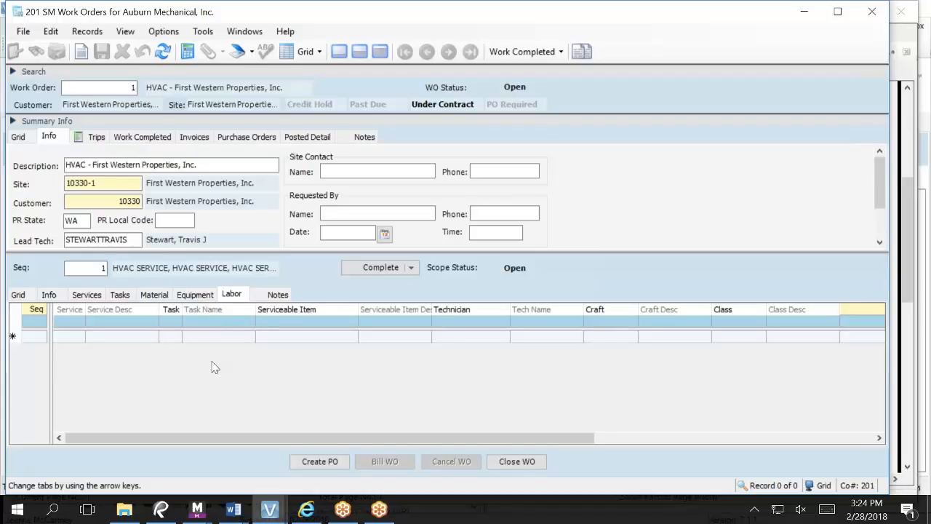
# Check the manufacturer, model and serial number on the scope's tasks, and the filter part and quantity of the first two material lines
pyautogui.click(121, 294)
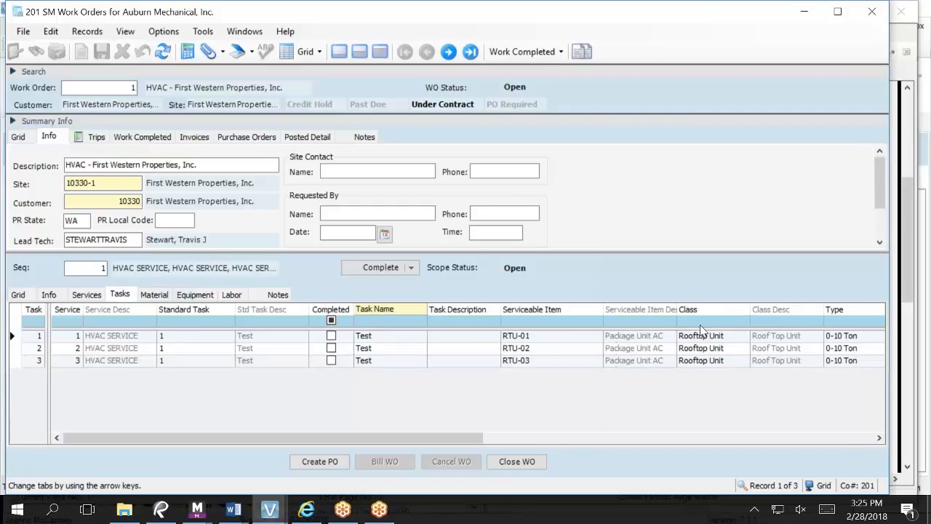
pyautogui.moveTo(374, 440); pyautogui.dragTo(598, 421)
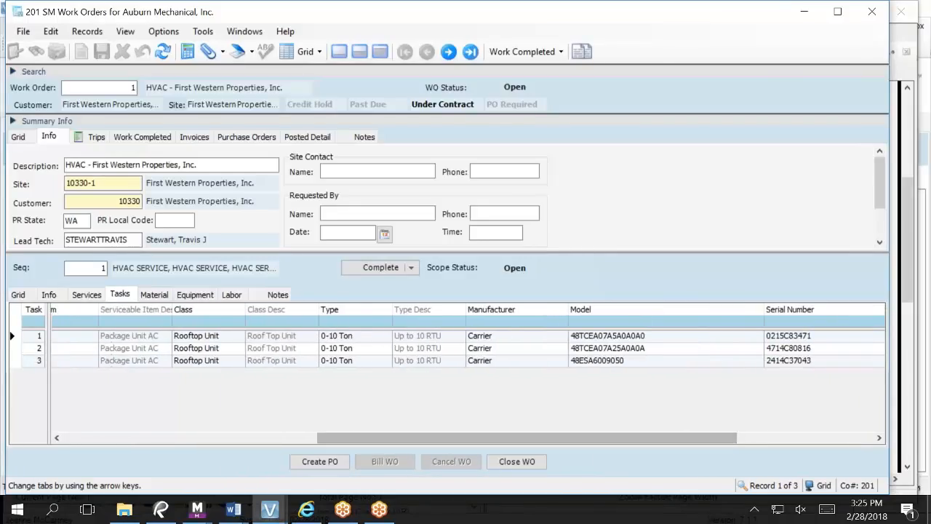
pyautogui.click(156, 294)
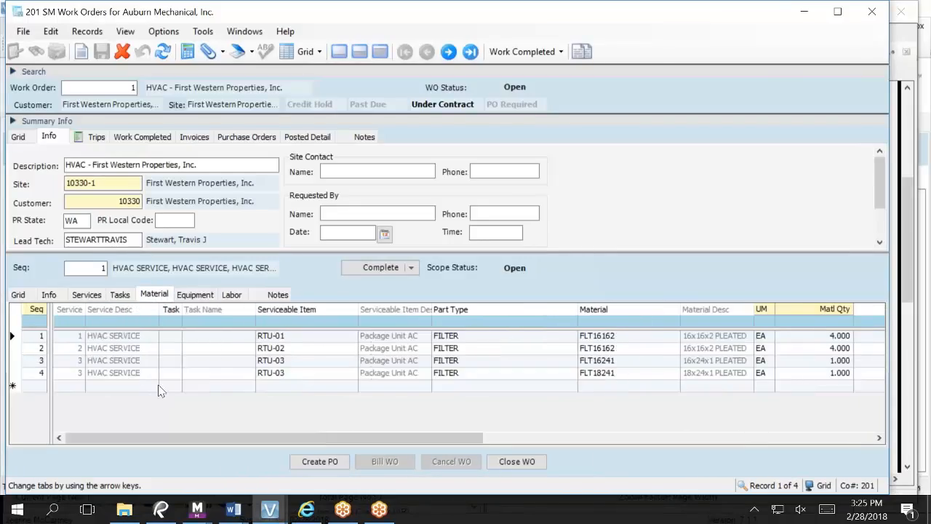
pyautogui.click(619, 336)
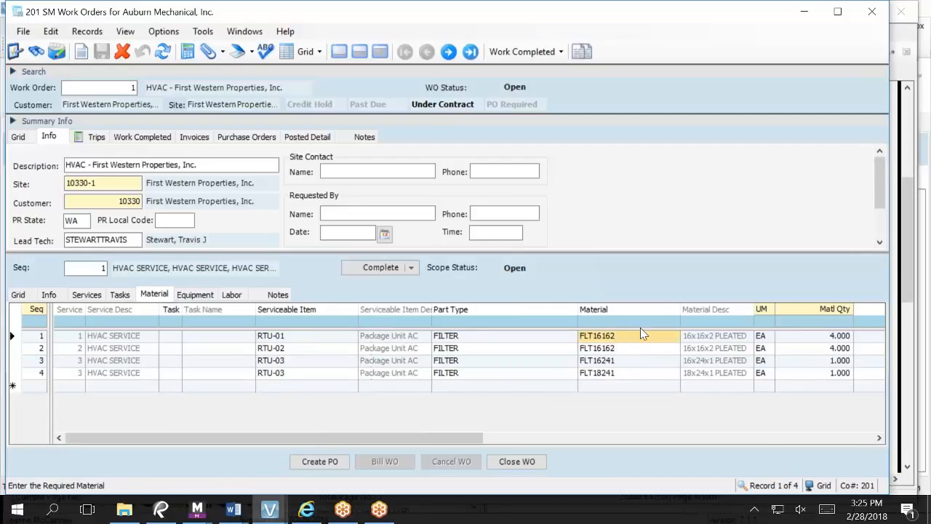
pyautogui.click(824, 337)
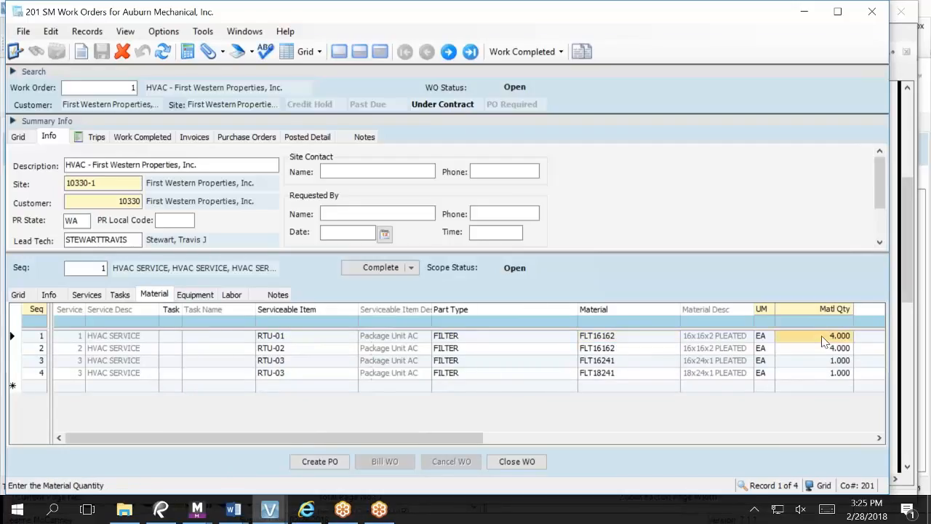
pyautogui.click(617, 354)
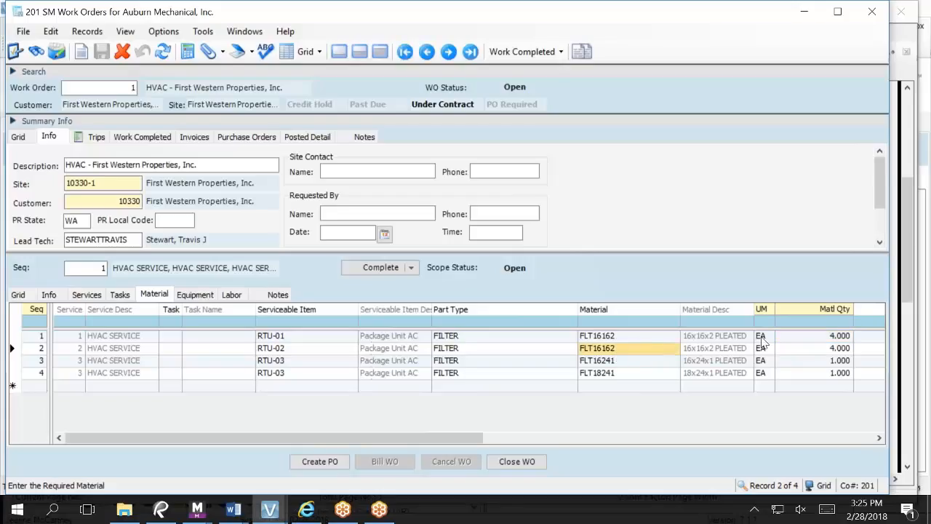
pyautogui.click(803, 350)
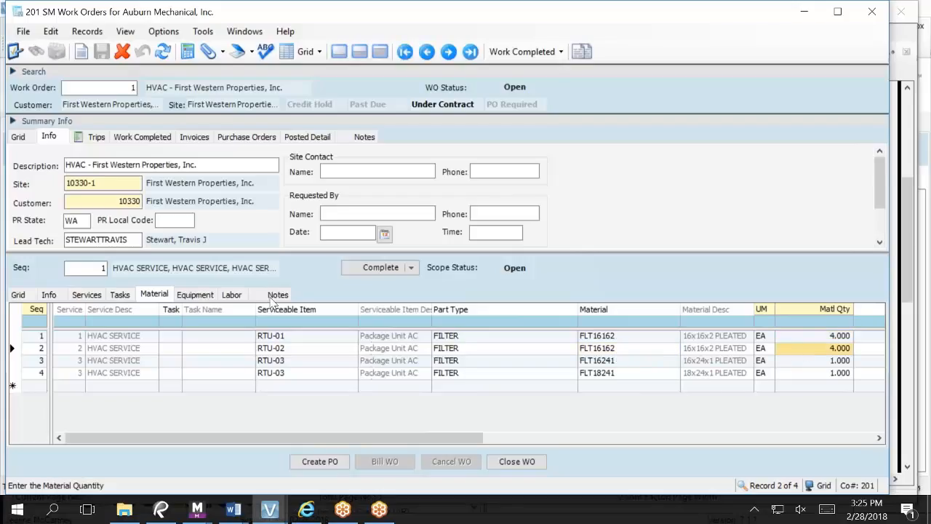
# Examine the scope's labor quantity and cost columns, its materials and notes, and the work order's posted detail
pyautogui.click(231, 295)
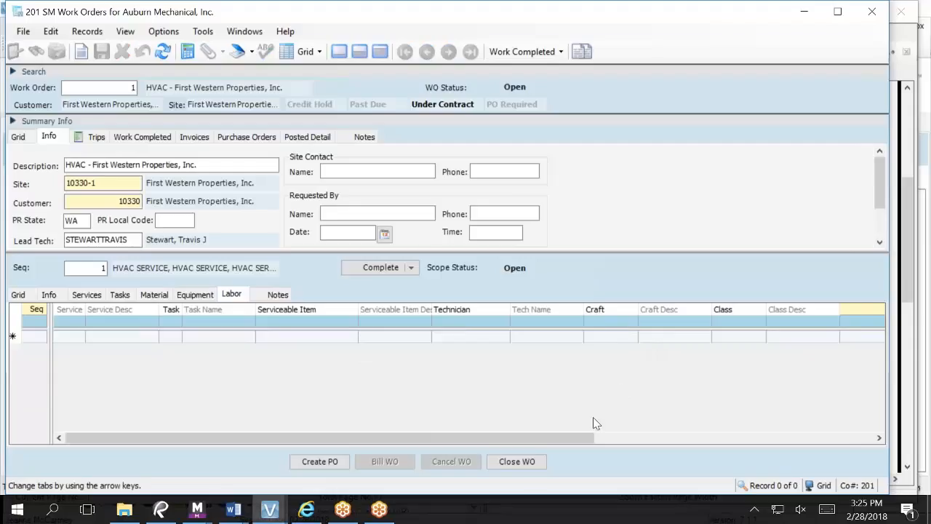
pyautogui.moveTo(522, 433); pyautogui.dragTo(674, 403)
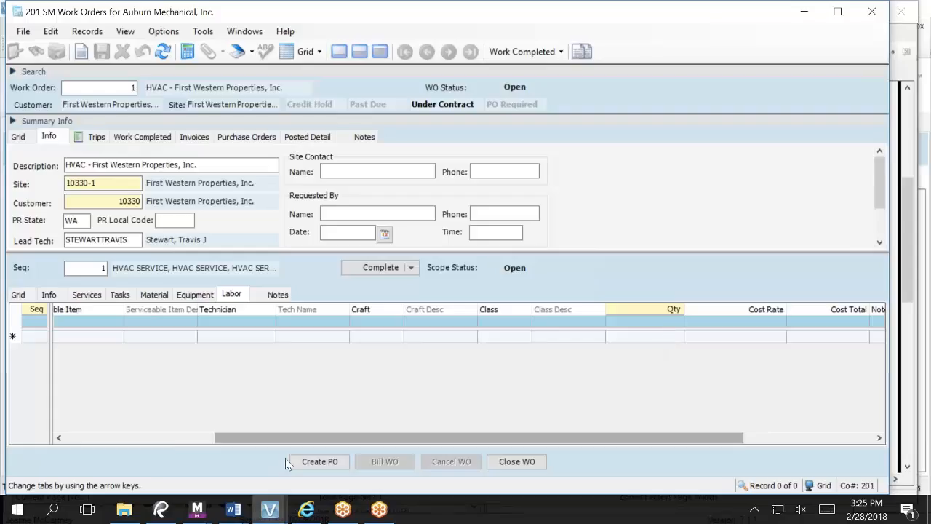
pyautogui.click(160, 292)
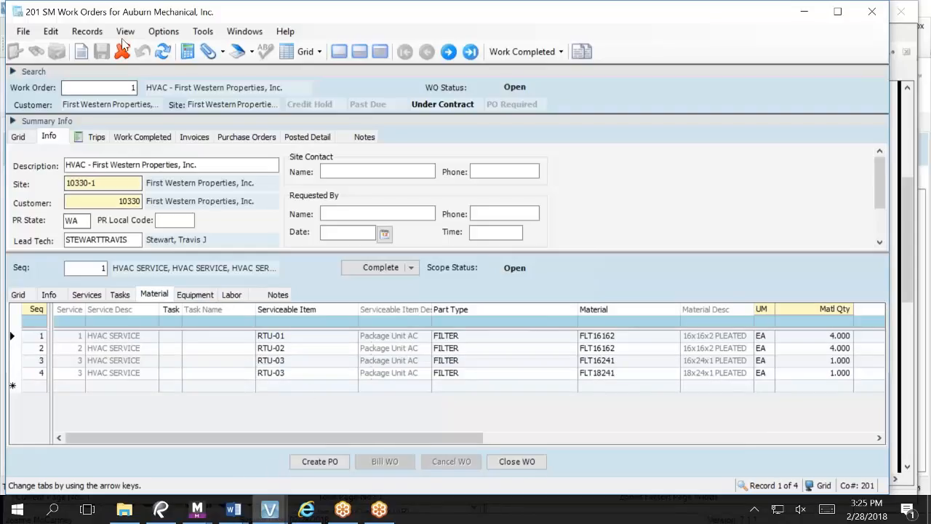
pyautogui.click(323, 137)
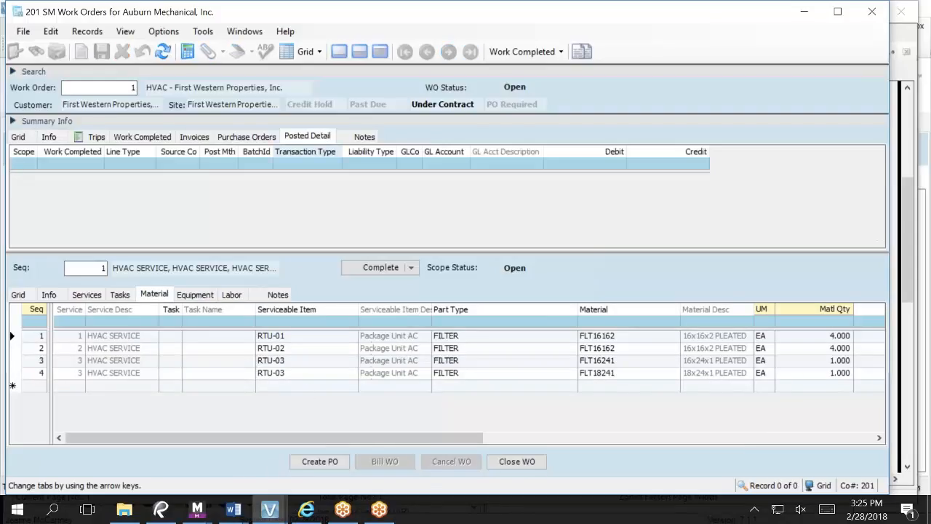
pyautogui.click(277, 299)
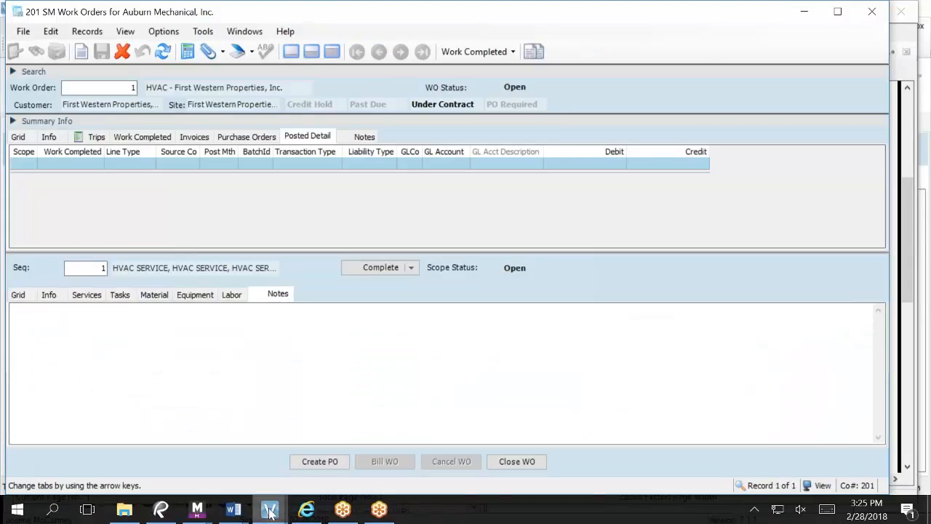
# Switch to the SM Agreements form and look over the general info and notes of the First Western HVAC PM agreement
pyautogui.moveTo(270, 512)
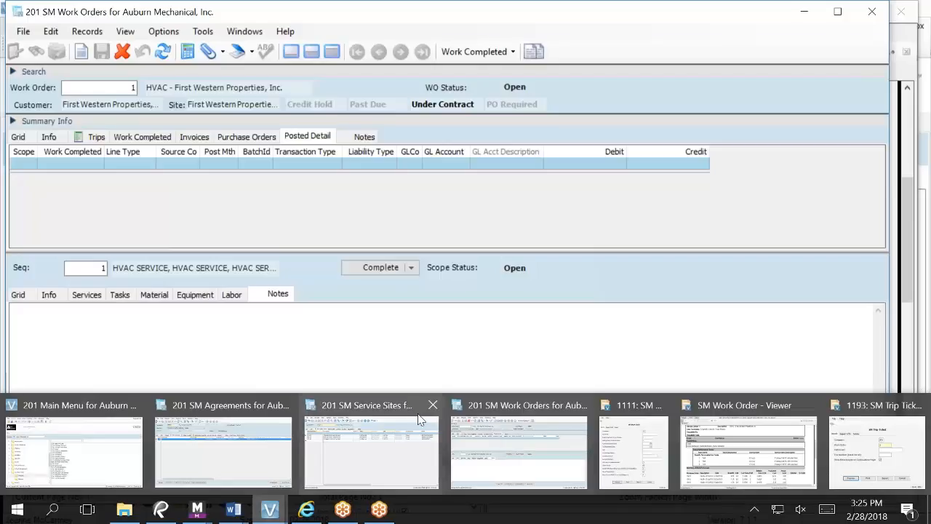
pyautogui.moveTo(418, 419)
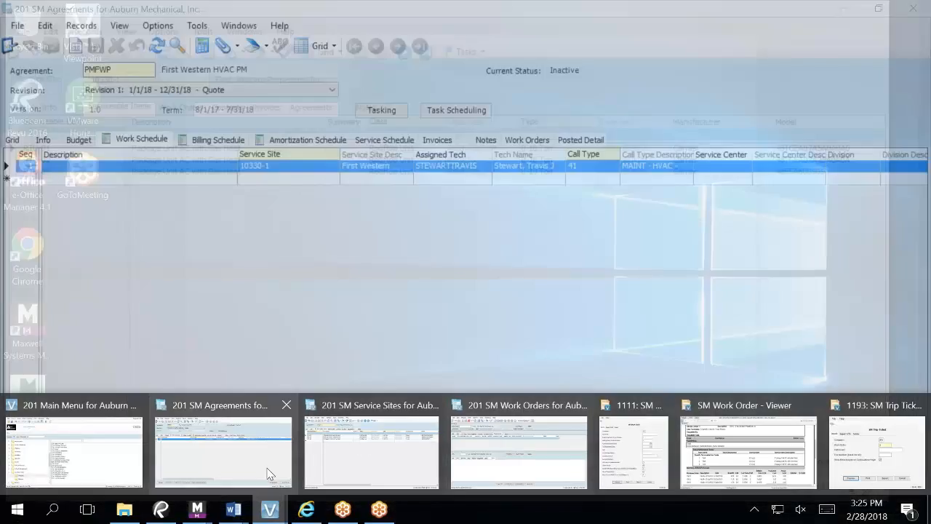
pyautogui.click(262, 473)
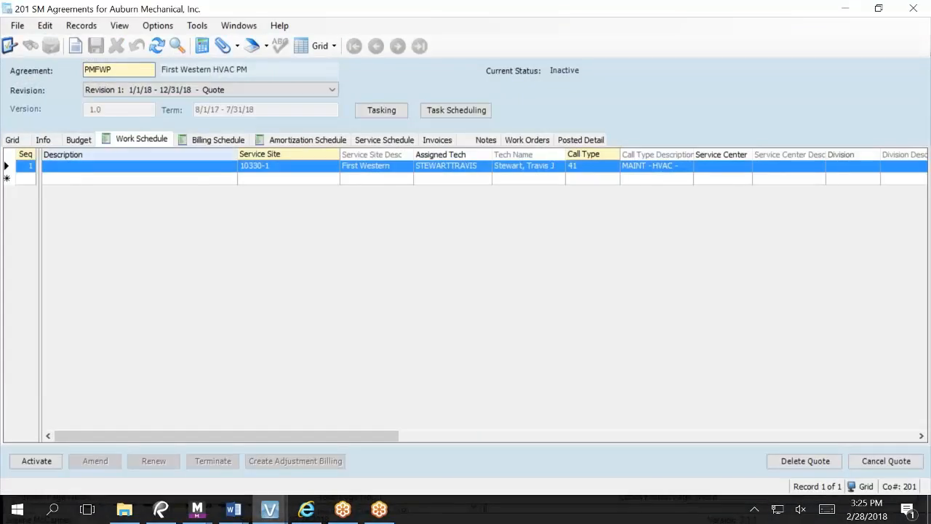
pyautogui.click(44, 141)
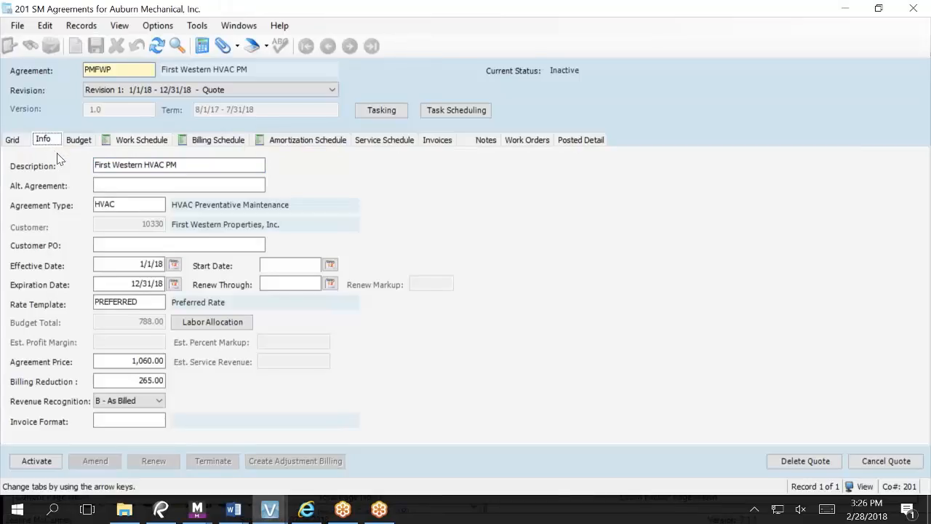
pyautogui.click(483, 142)
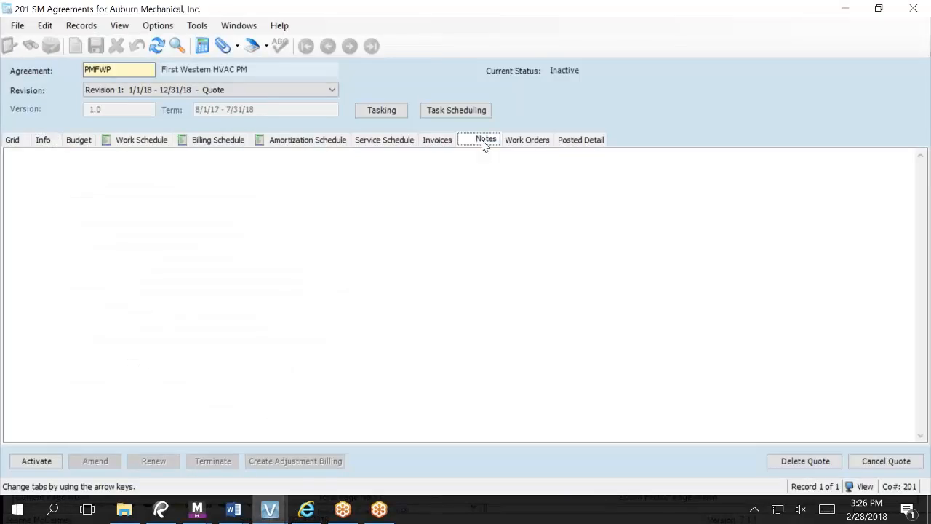
pyautogui.click(19, 142)
pyautogui.click(43, 141)
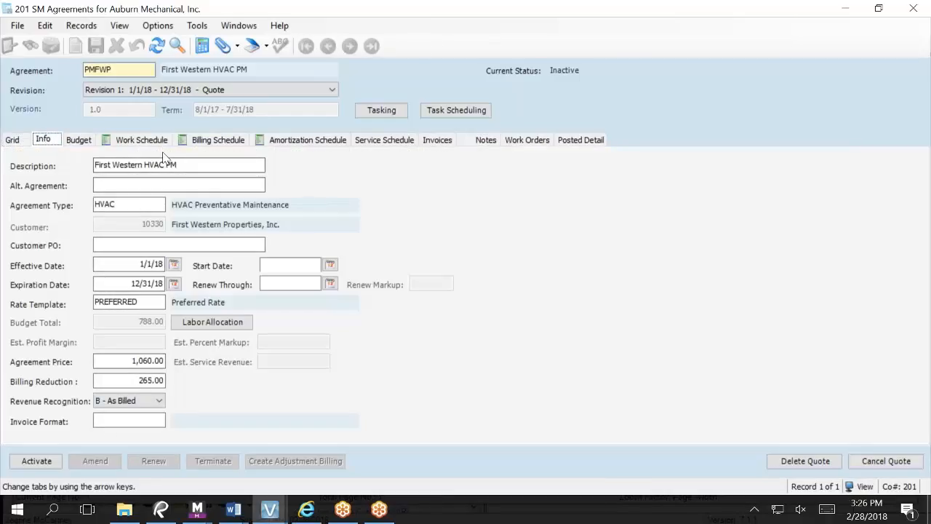
# Open the first HVAC SERVICE line of the agreement's work schedule, look over its service details, and close it
pyautogui.click(143, 141)
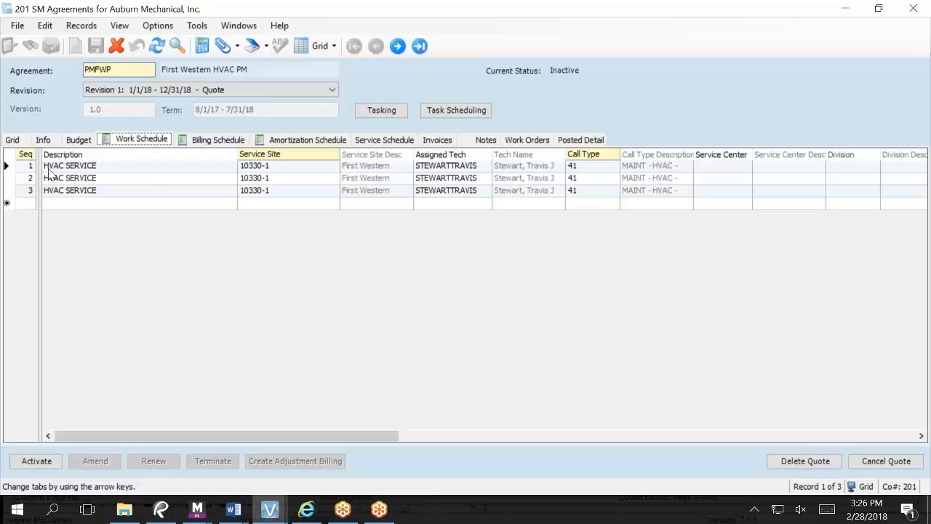
pyautogui.click(7, 166)
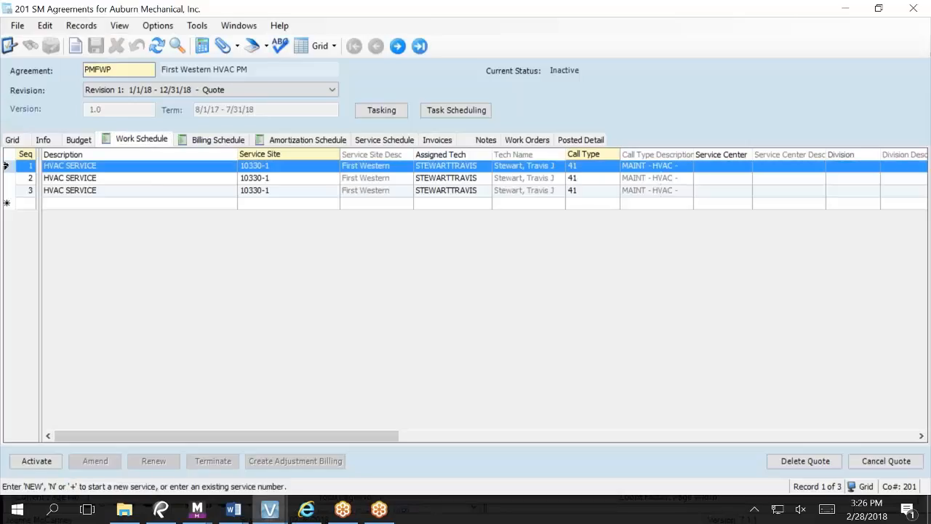
pyautogui.doubleClick(6, 166)
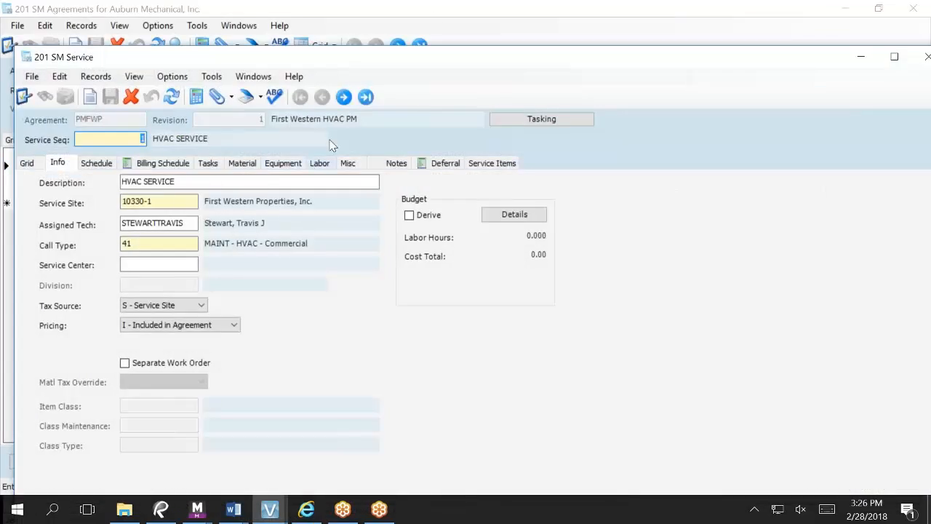
pyautogui.moveTo(519, 56); pyautogui.dragTo(412, 207)
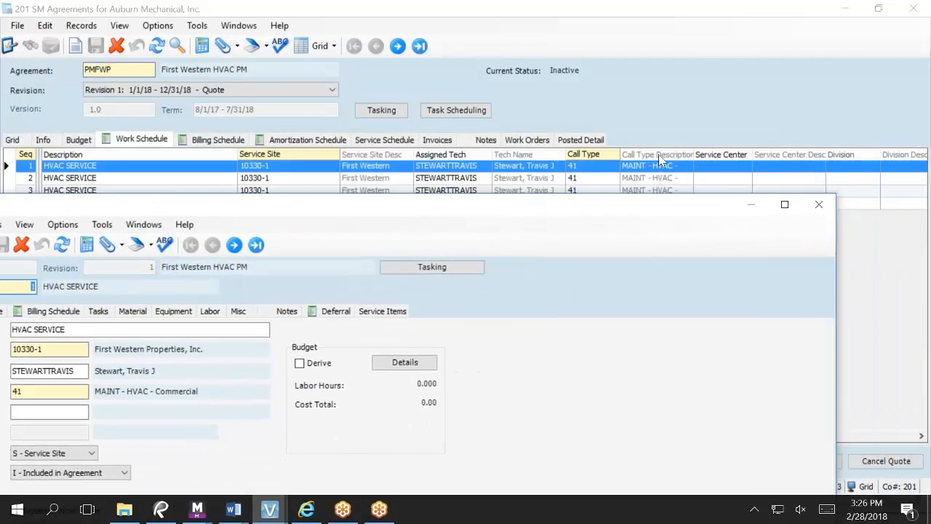
pyautogui.click(820, 206)
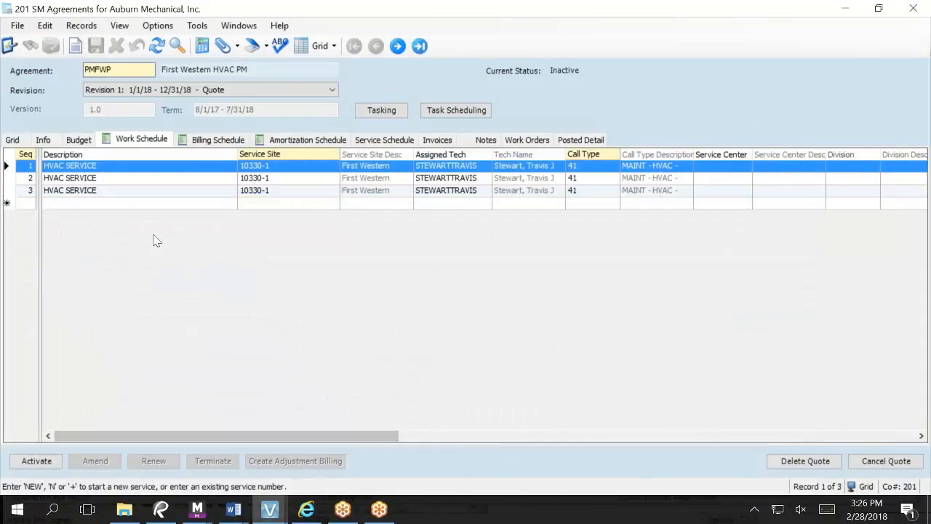
# Recheck the agreement's general info and notes, and return to the agreement list
pyautogui.click(15, 140)
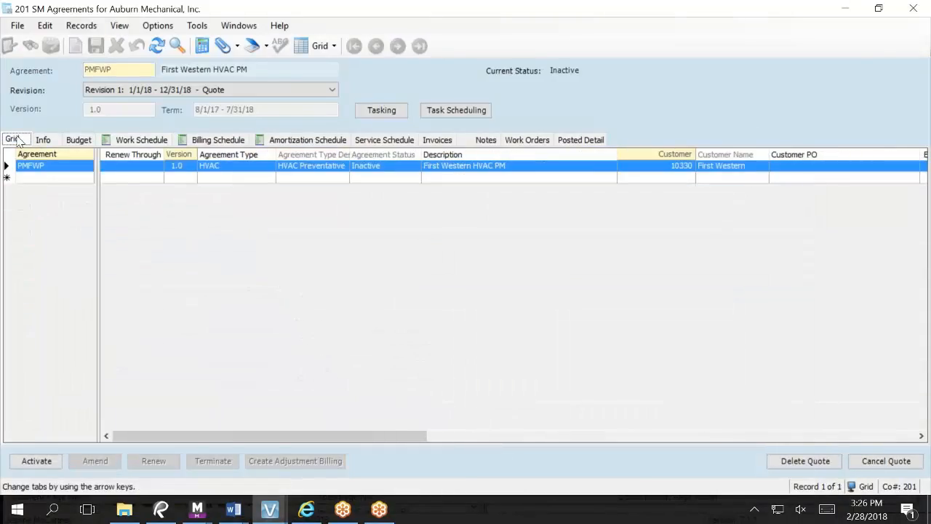
pyautogui.click(49, 142)
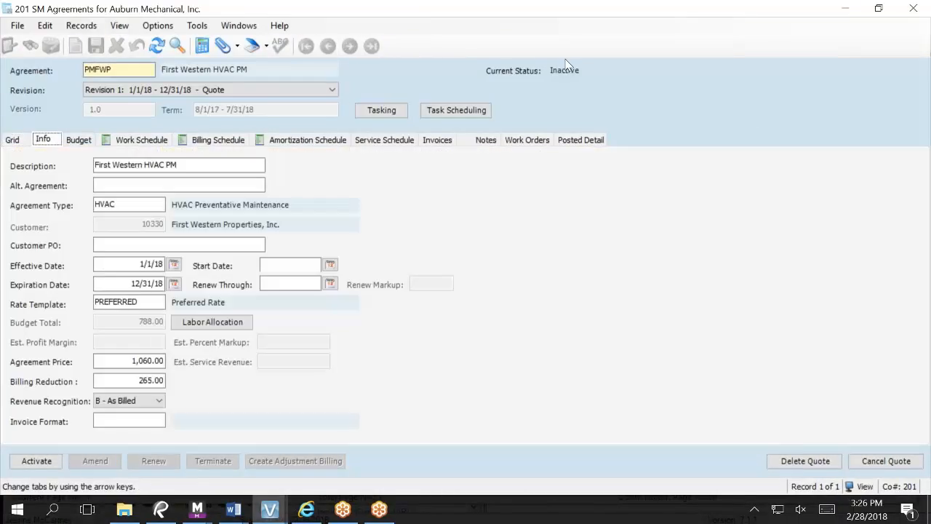
pyautogui.click(481, 142)
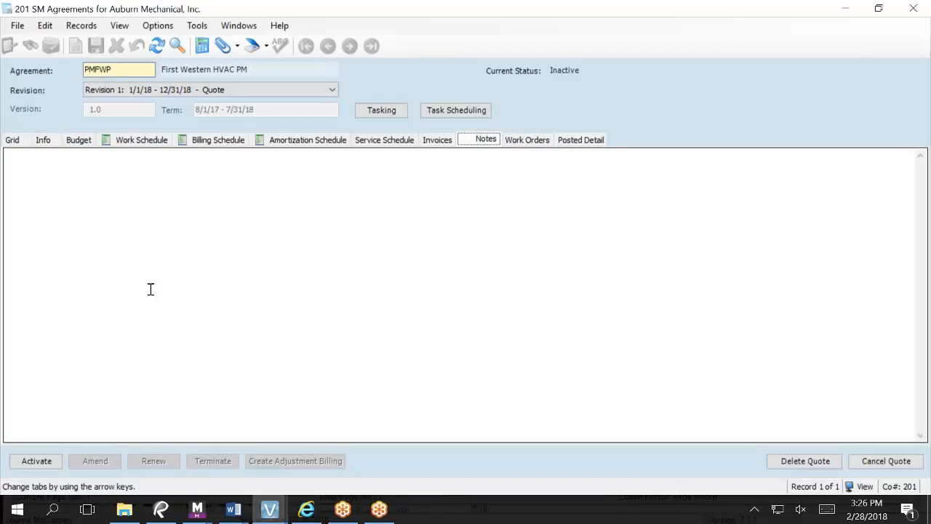
pyautogui.click(9, 139)
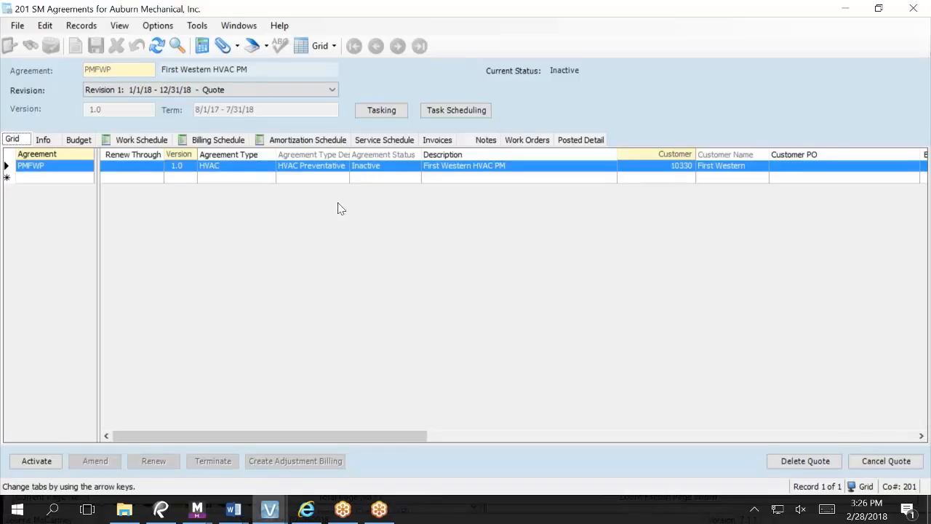
# Refresh the First Western HVAC PM agreement and display the attachment lister beside its notes
pyautogui.click(156, 46)
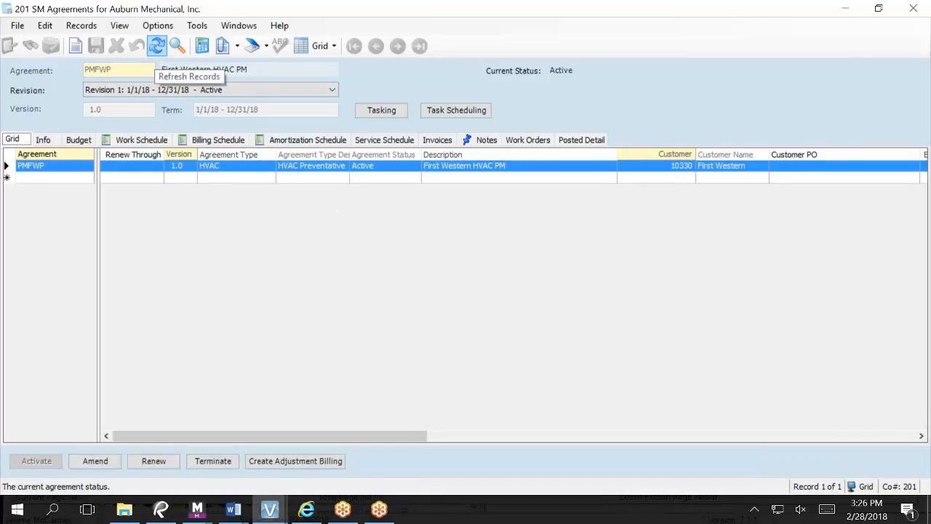
pyautogui.click(484, 141)
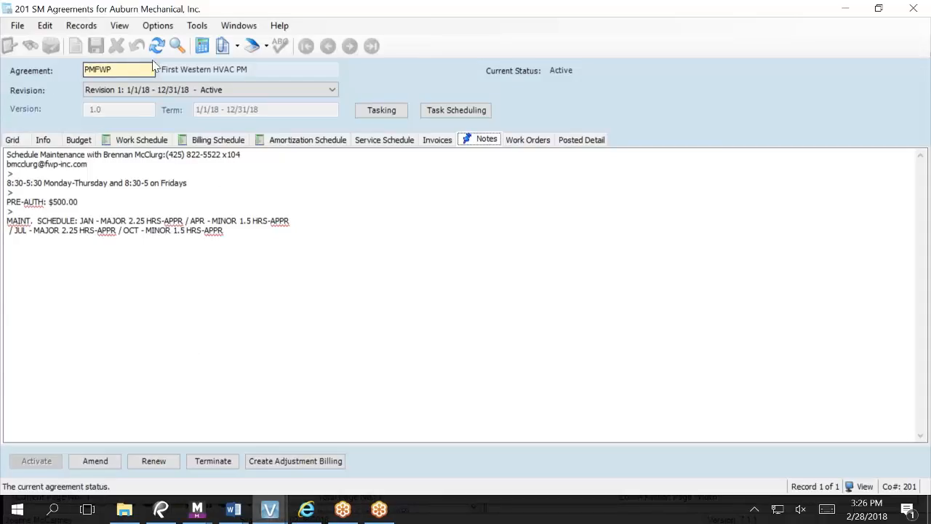
pyautogui.click(236, 46)
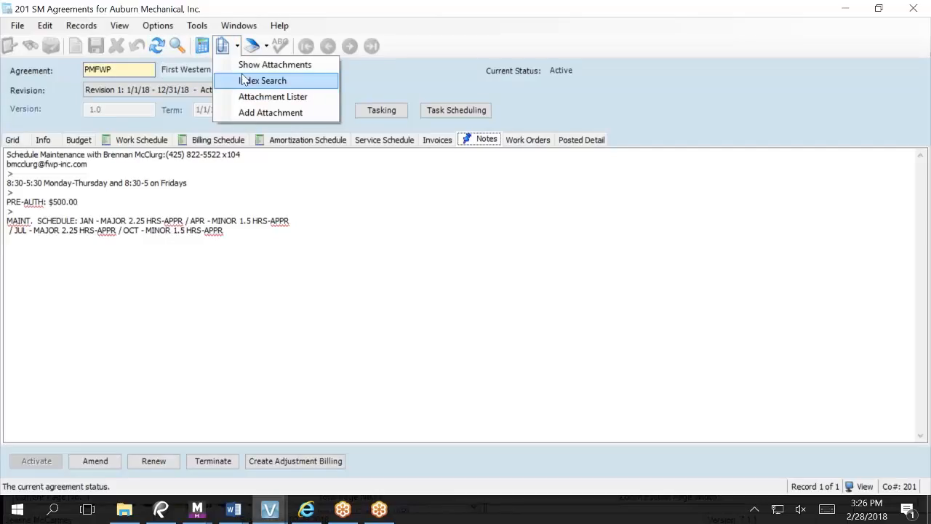
pyautogui.click(254, 96)
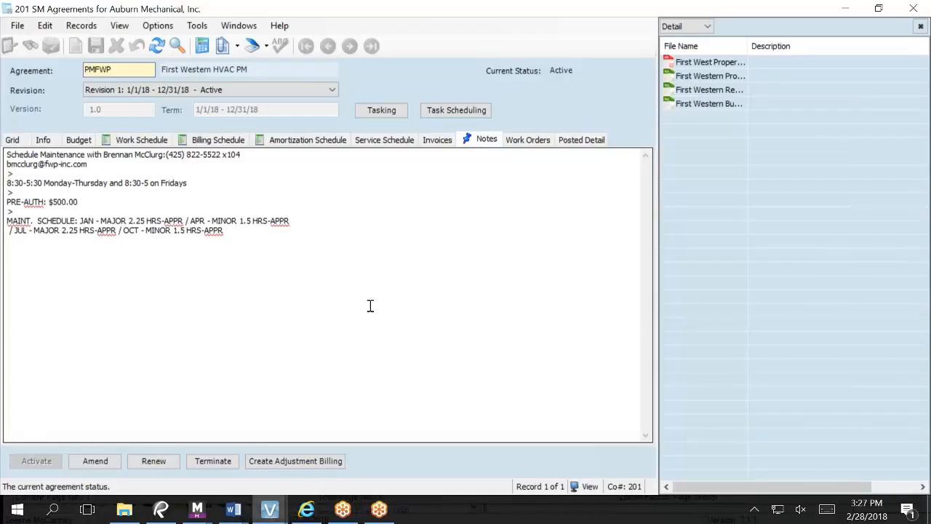
# Inspect the field properties of the agreement's Notes field, checking its form and field sequence, and close them
pyautogui.click(21, 256)
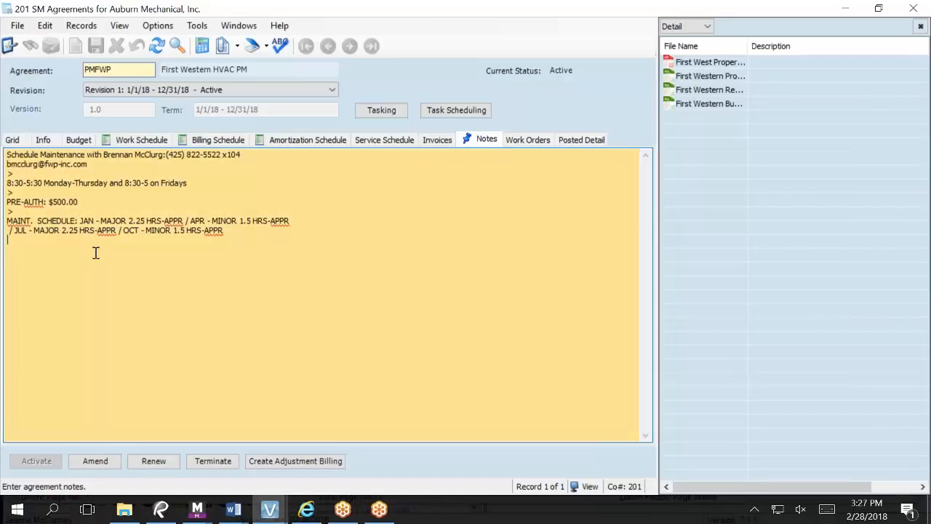
pyautogui.press('F3')
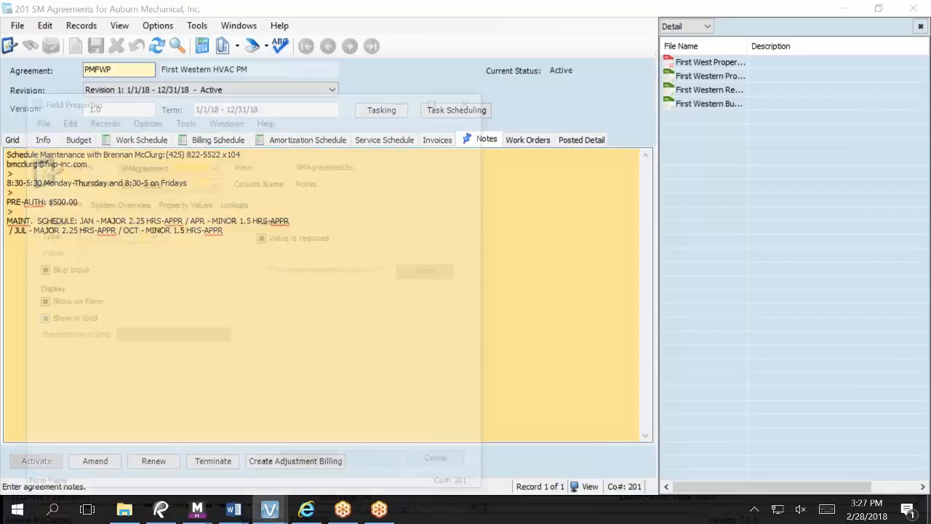
pyautogui.moveTo(276, 106); pyautogui.dragTo(673, 233)
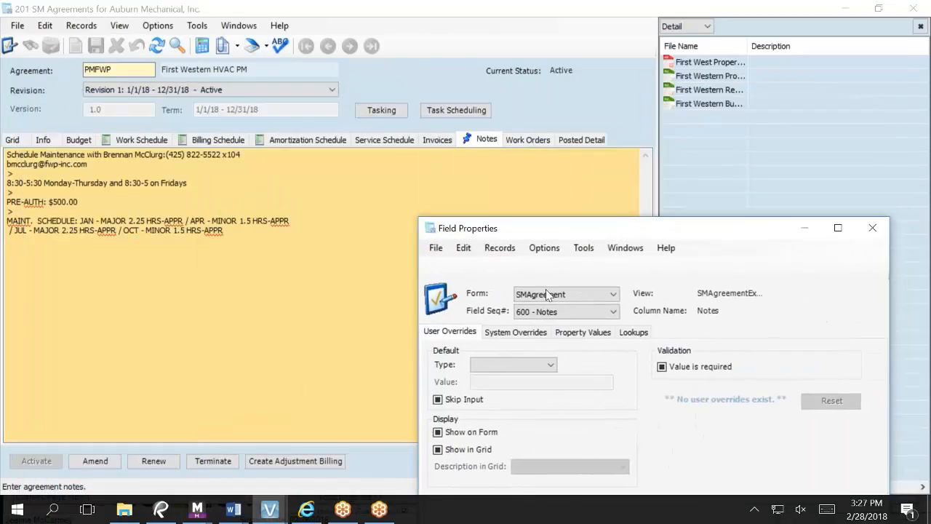
pyautogui.click(553, 313)
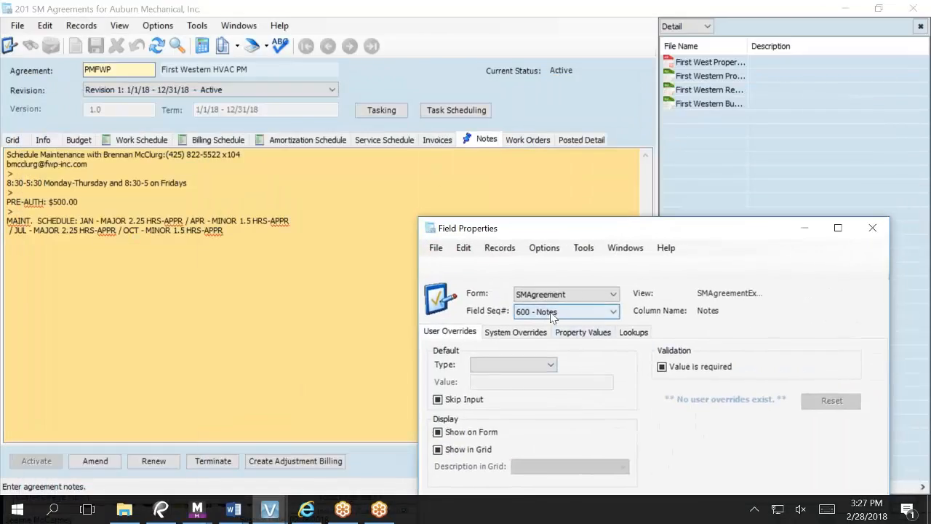
pyautogui.click(554, 294)
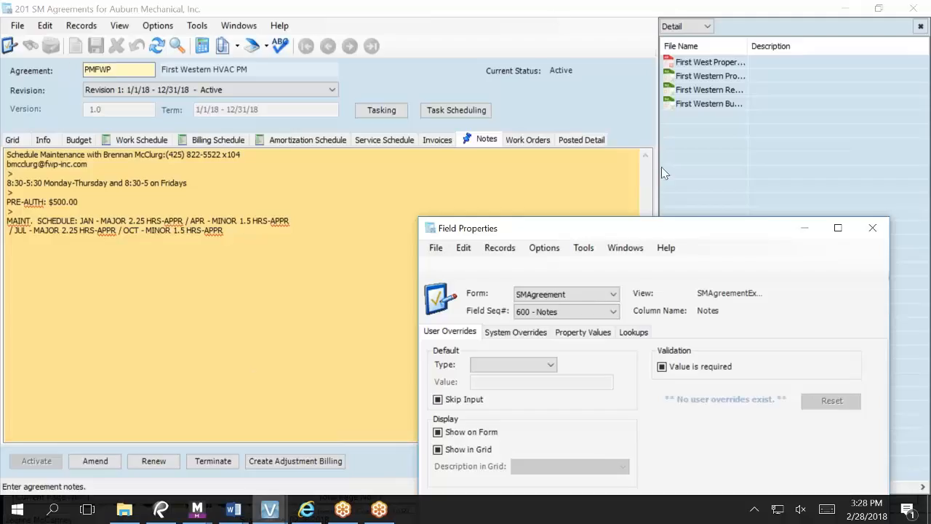
pyautogui.click(872, 228)
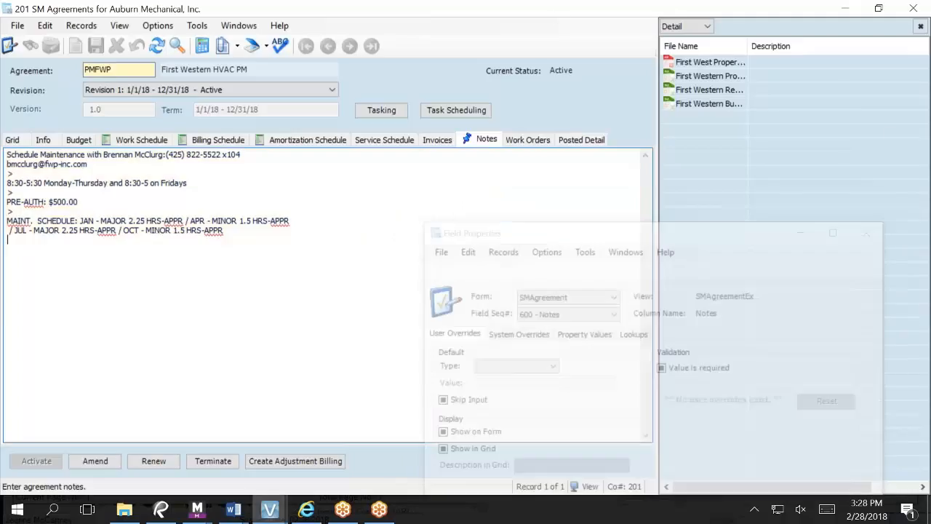
# Copy the entire notes text of the First Western HVAC PM agreement
pyautogui.hotkey('ctrl', 'a')
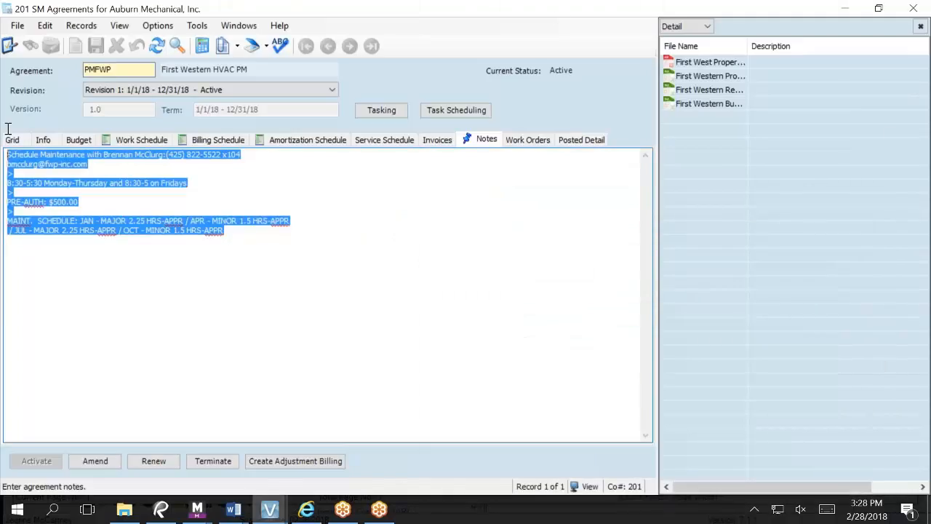
pyautogui.rightClick(56, 162)
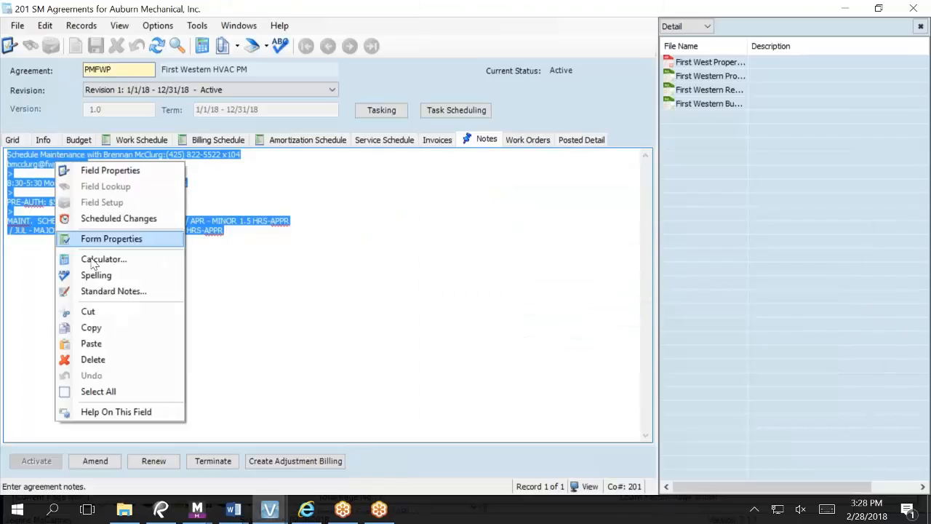
pyautogui.click(105, 328)
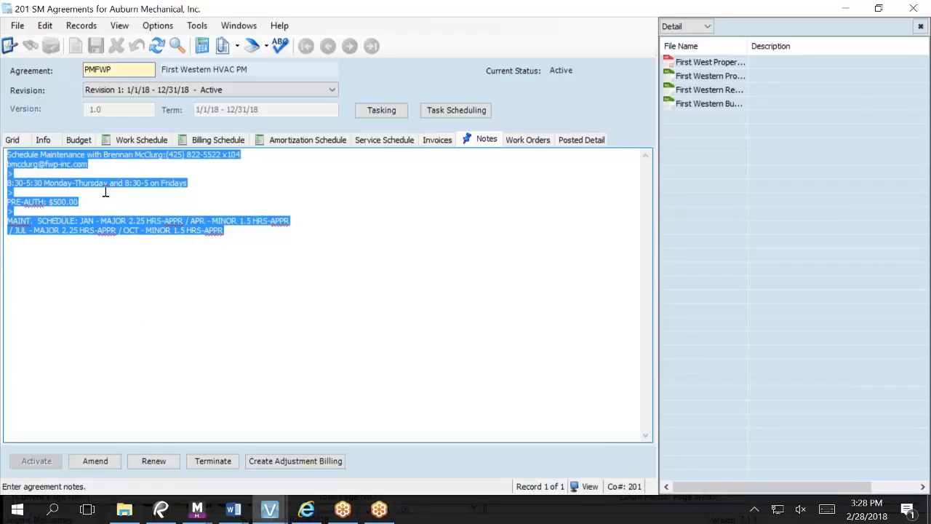
# Switch to the SM Service Sites form, paste the copied text into the First Western Properties site's notes, and save the record
pyautogui.click(127, 141)
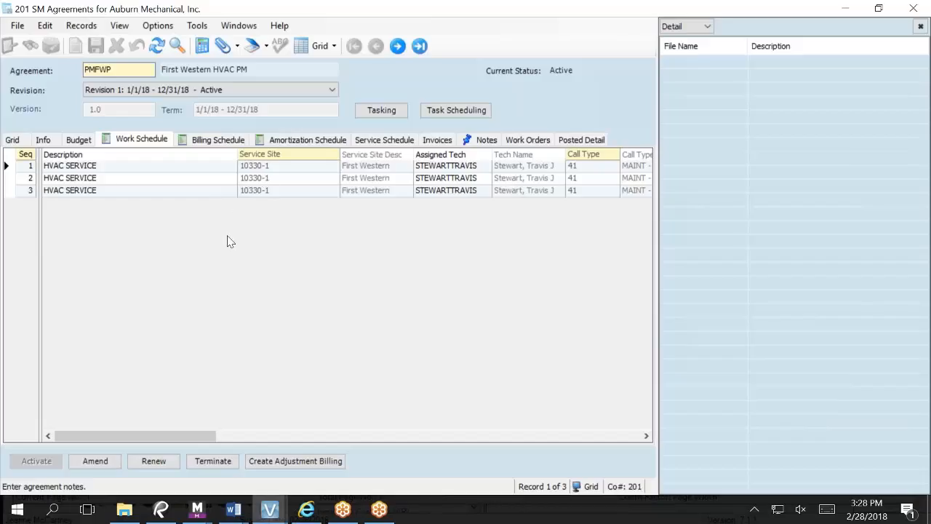
pyautogui.click(275, 513)
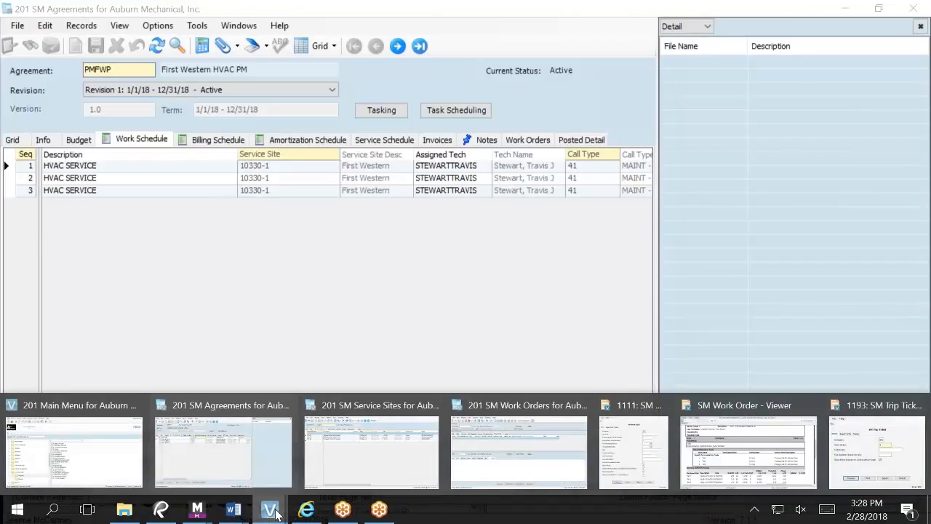
pyautogui.click(408, 447)
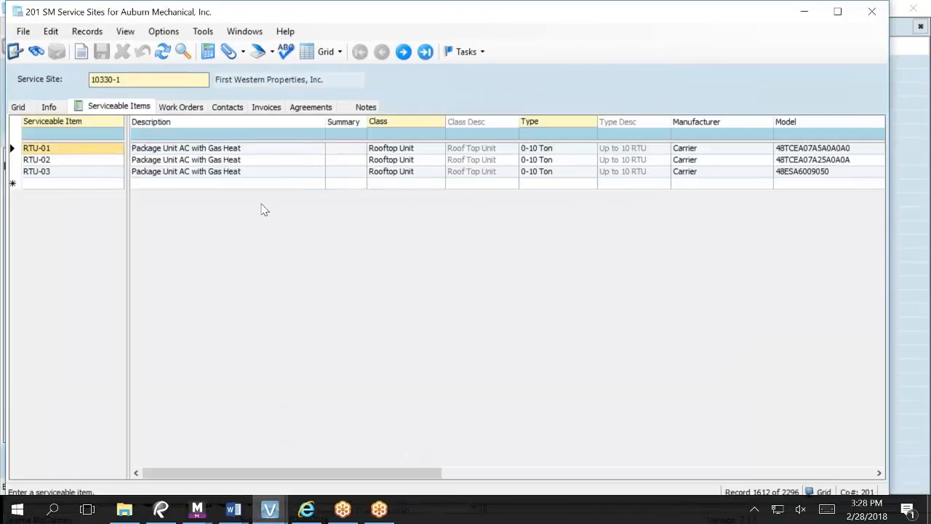
pyautogui.click(356, 108)
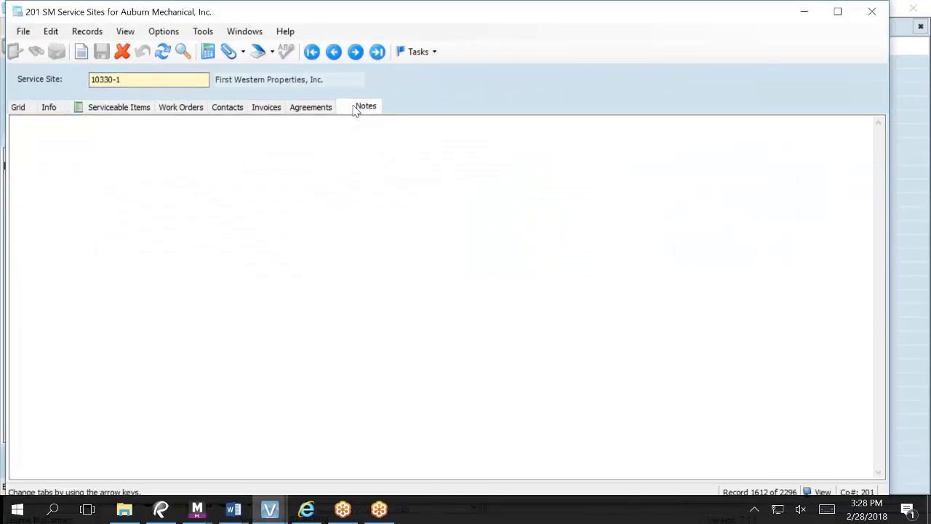
pyautogui.click(71, 150)
pyautogui.rightClick(70, 150)
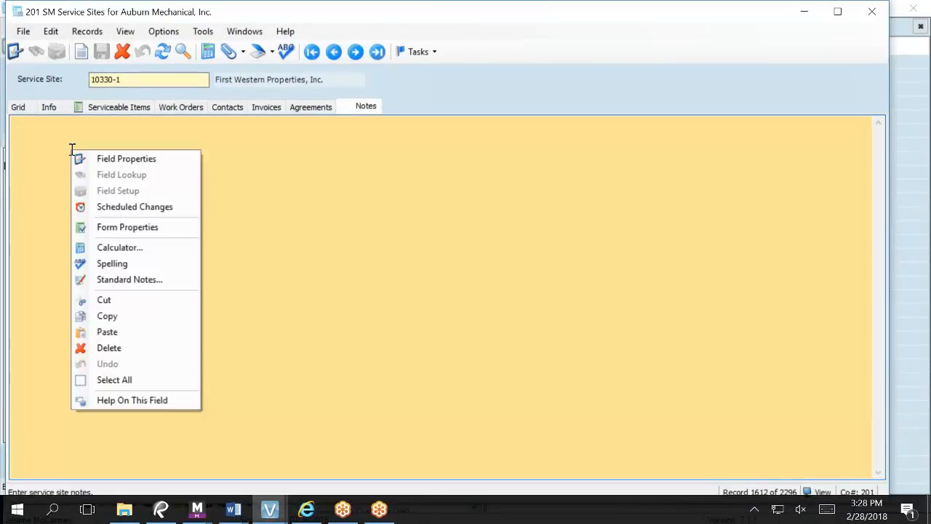
pyautogui.click(104, 332)
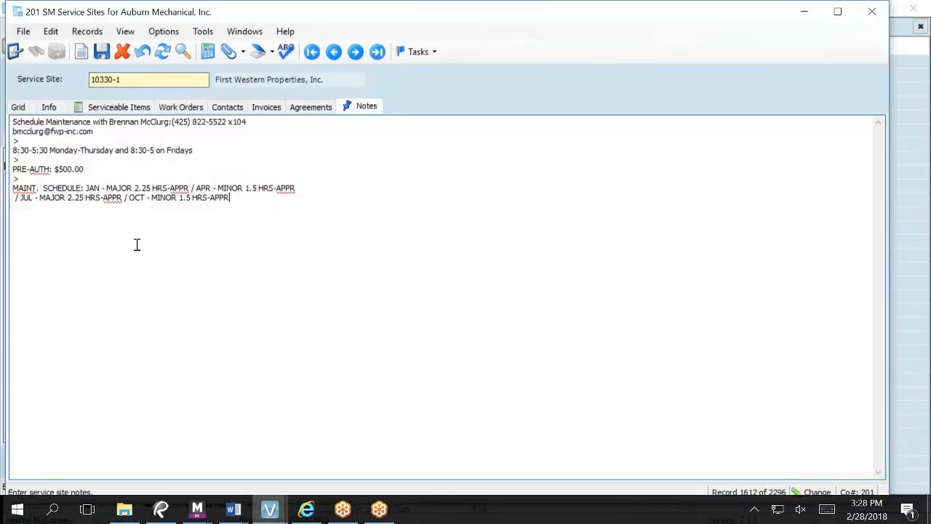
pyautogui.click(101, 50)
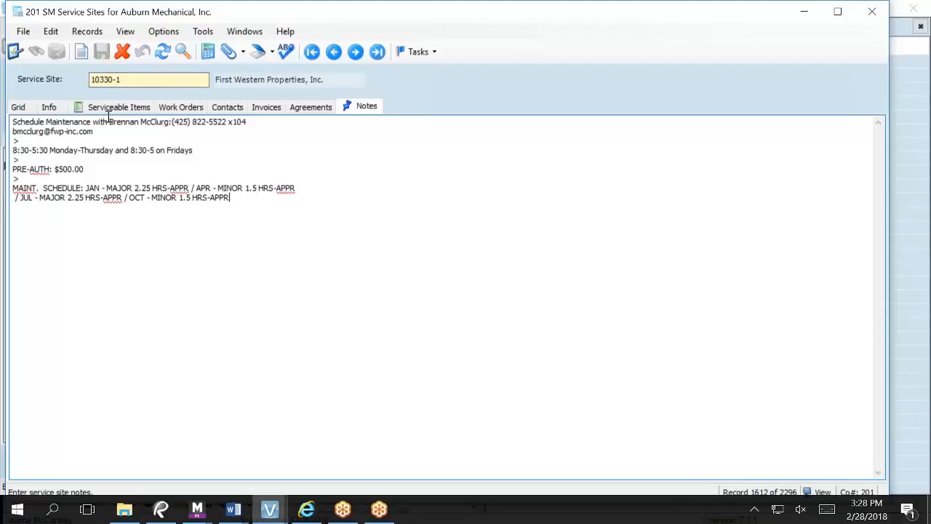
# Place the service site form below the agreement's work schedule, inspect the site Notes field's properties, and close them
pyautogui.moveTo(243, 13); pyautogui.dragTo(243, 224)
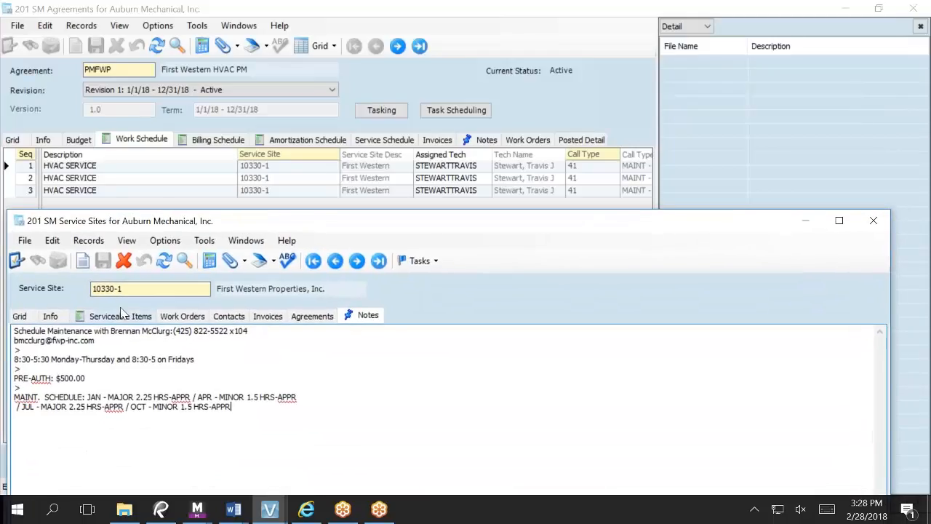
pyautogui.click(222, 373)
pyautogui.press('F3')
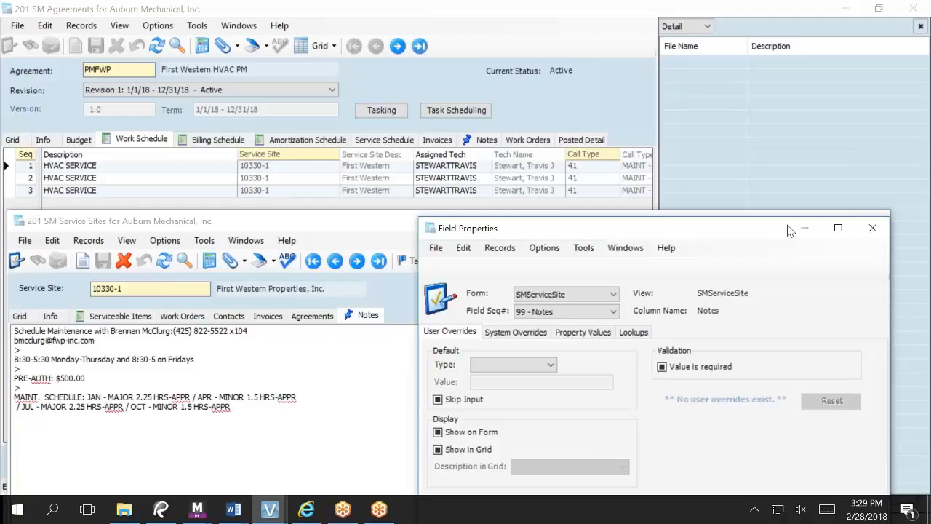
pyautogui.click(870, 236)
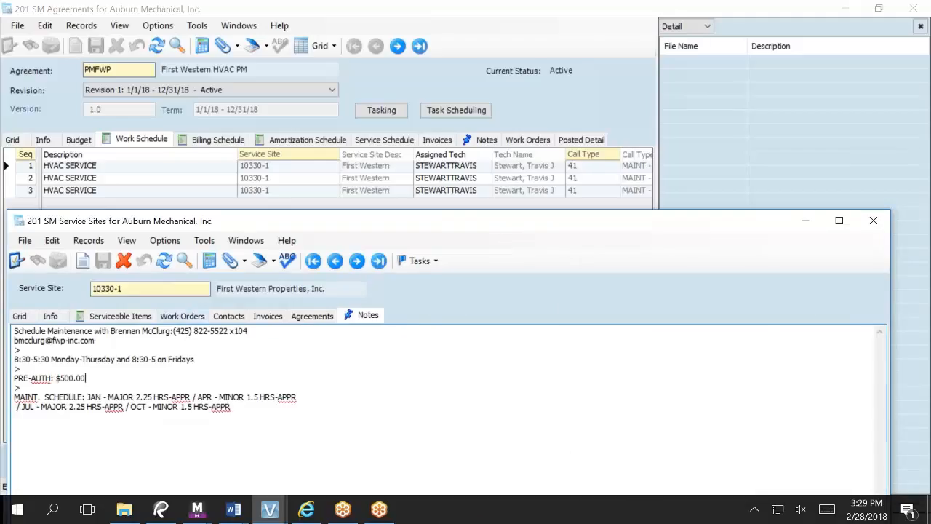
# Look over the service site's general info, and compare the agreement's notes with the site's notes in both windows
pyautogui.click(51, 317)
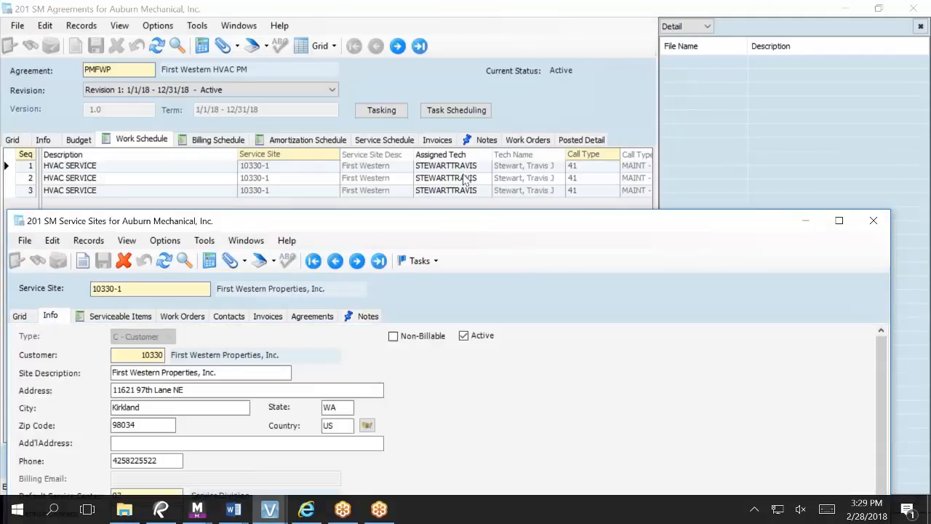
pyautogui.moveTo(420, 228)
pyautogui.mouseDown()
pyautogui.moveTo(409, 312)
pyautogui.moveTo(406, 225)
pyautogui.mouseUp()
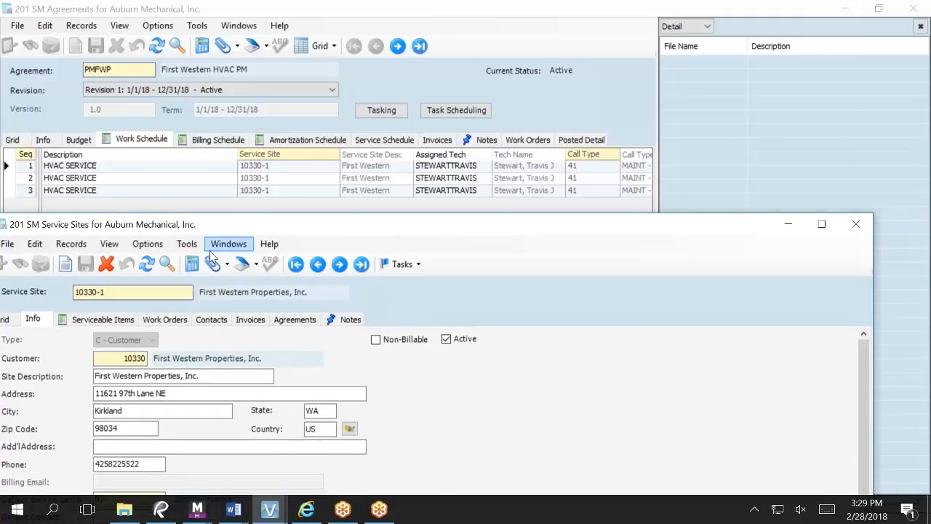
pyautogui.click(484, 141)
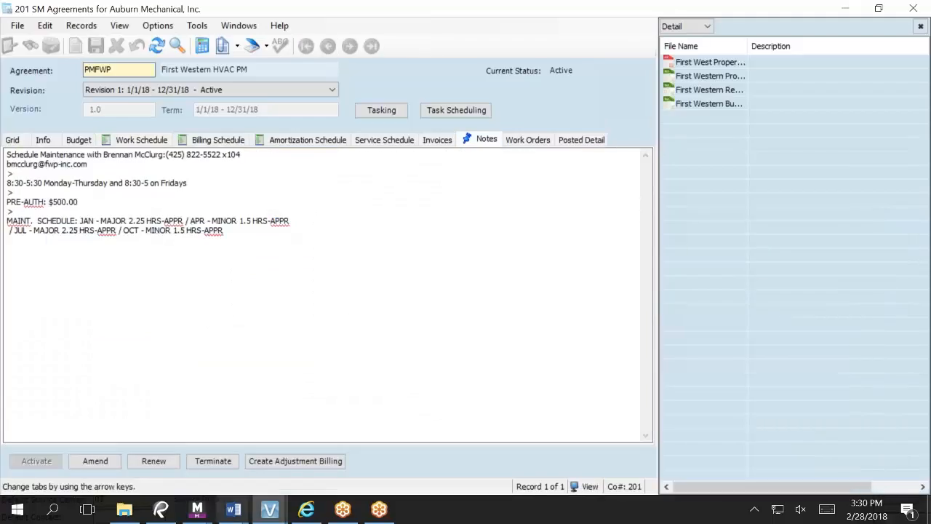
pyautogui.moveTo(266, 515)
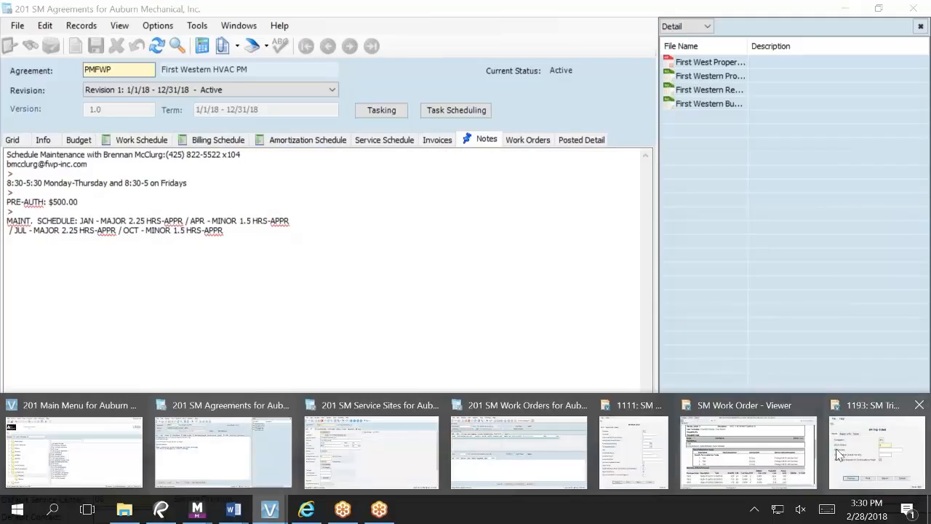
pyautogui.click(396, 476)
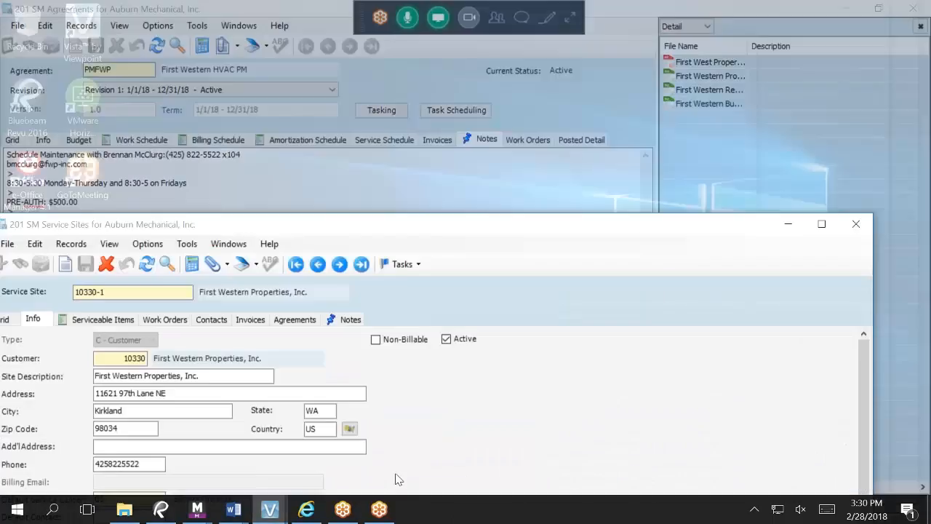
pyautogui.click(343, 321)
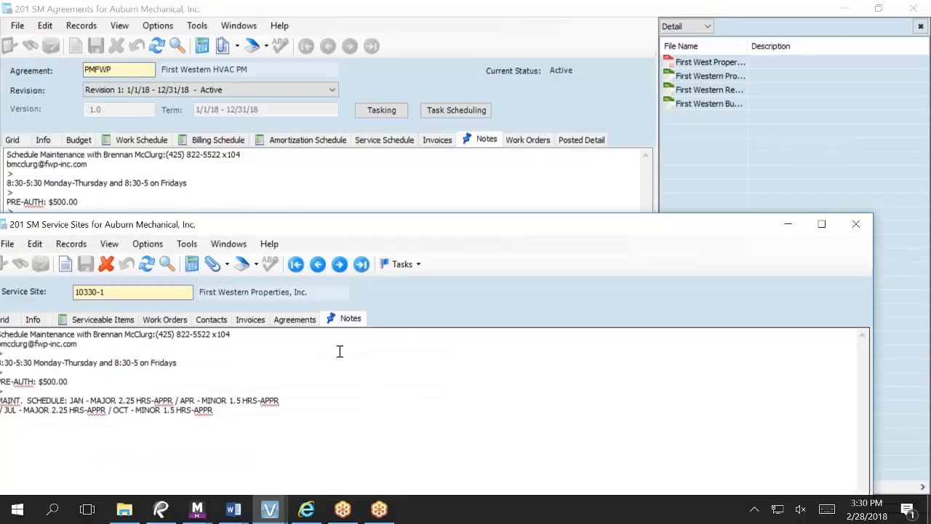
pyautogui.moveTo(411, 243); pyautogui.dragTo(418, 249)
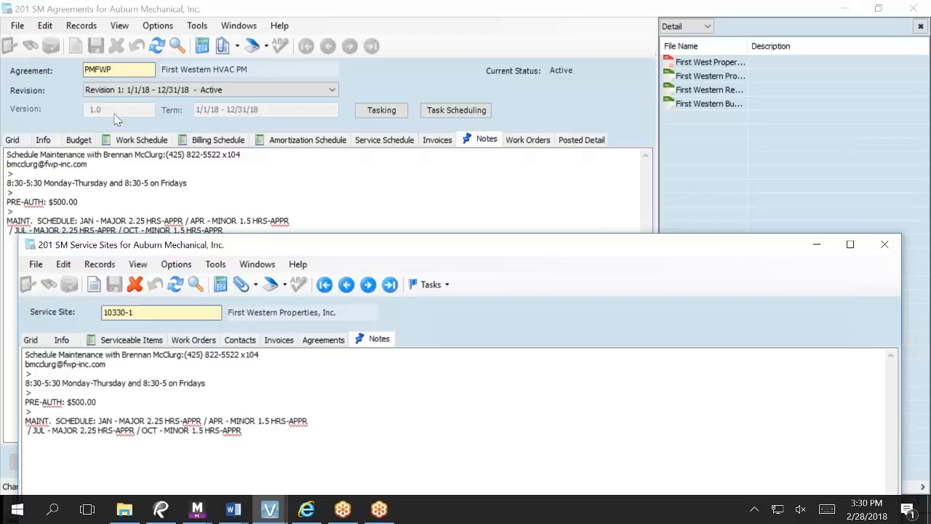
# Open the agreement's Attachment Form, look over the attached files and their storage location, and close it
pyautogui.click(235, 48)
pyautogui.click(235, 48)
pyautogui.click(235, 49)
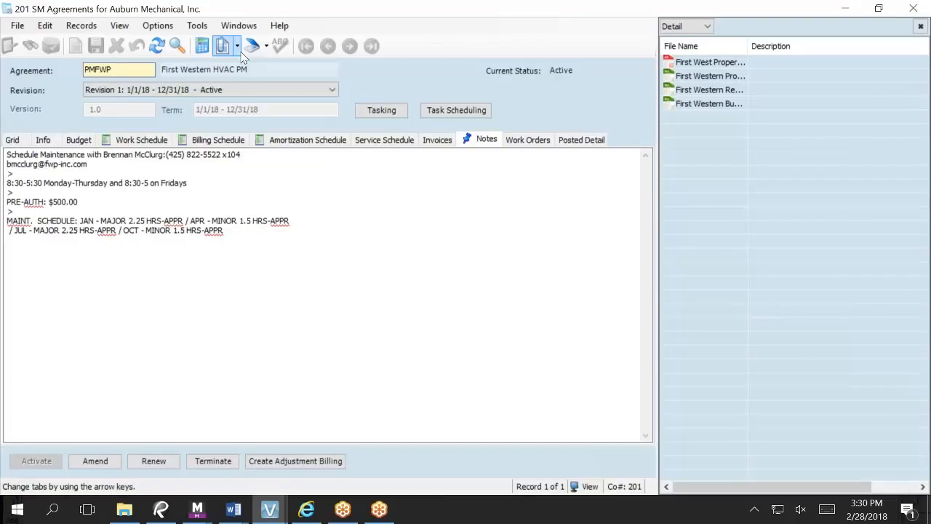
pyautogui.click(235, 52)
pyautogui.click(241, 65)
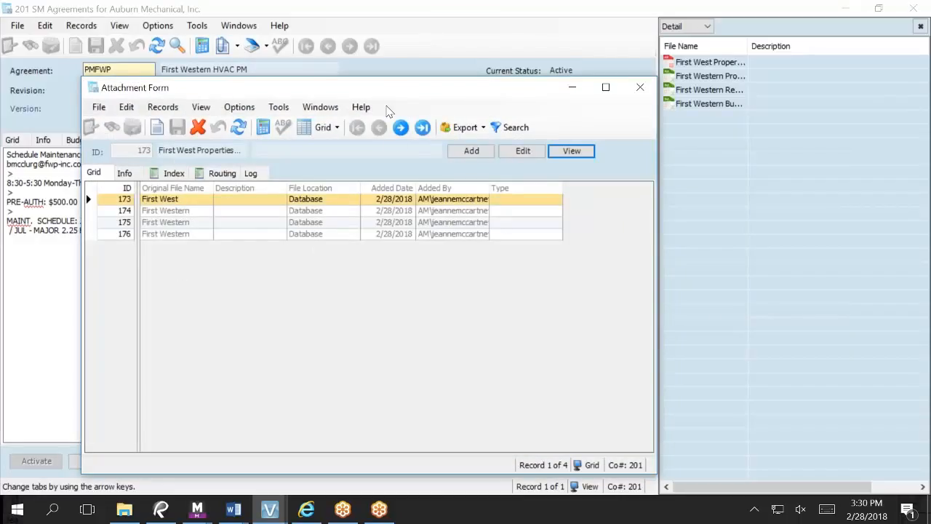
pyautogui.moveTo(393, 88); pyautogui.dragTo(397, 176)
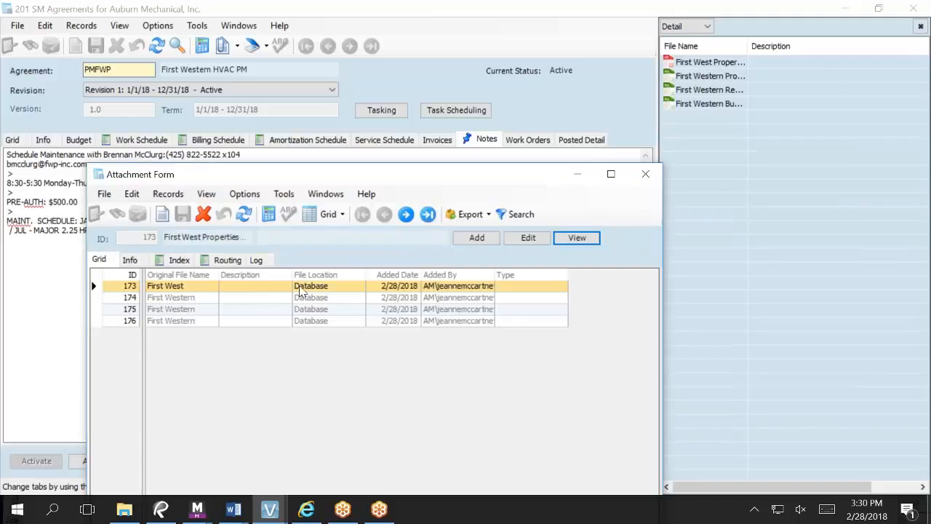
pyautogui.click(645, 174)
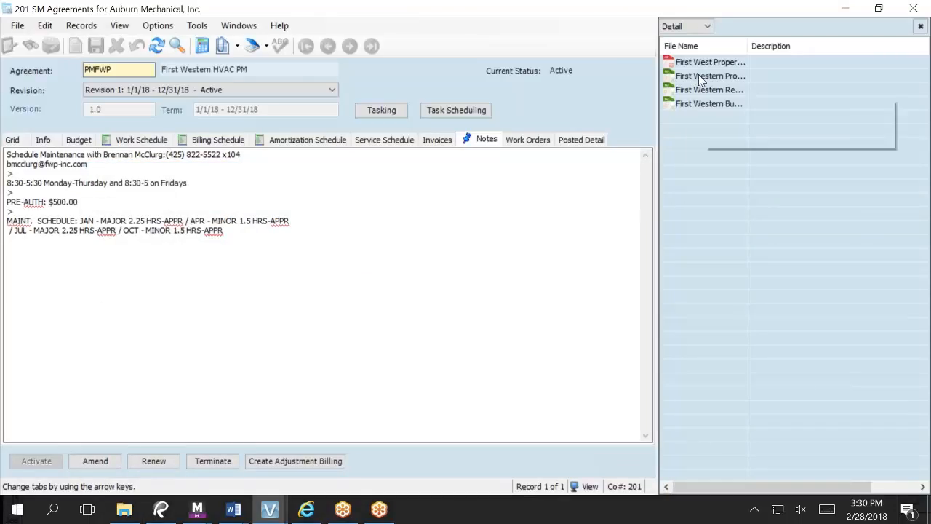
# Edit the First West Properties PDF attachment's details and enter "Executed Agreement" as its description
pyautogui.rightClick(731, 64)
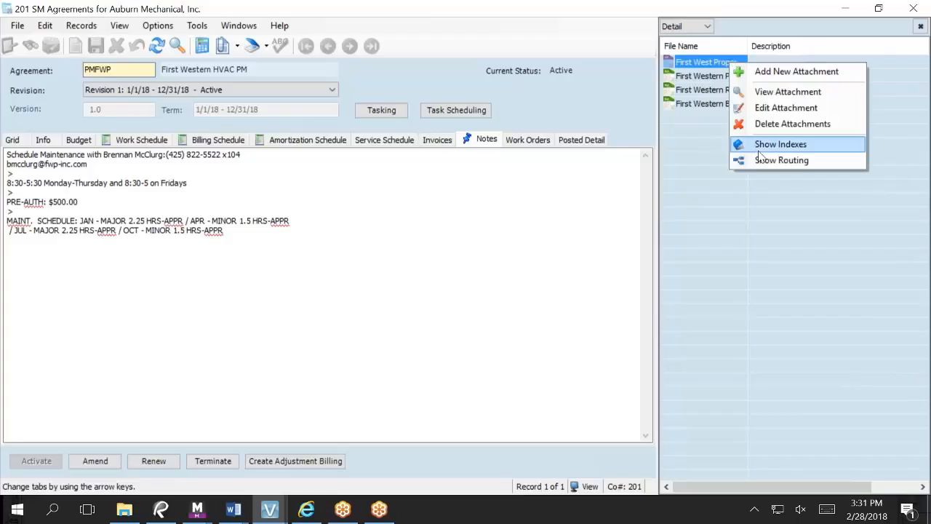
pyautogui.click(793, 109)
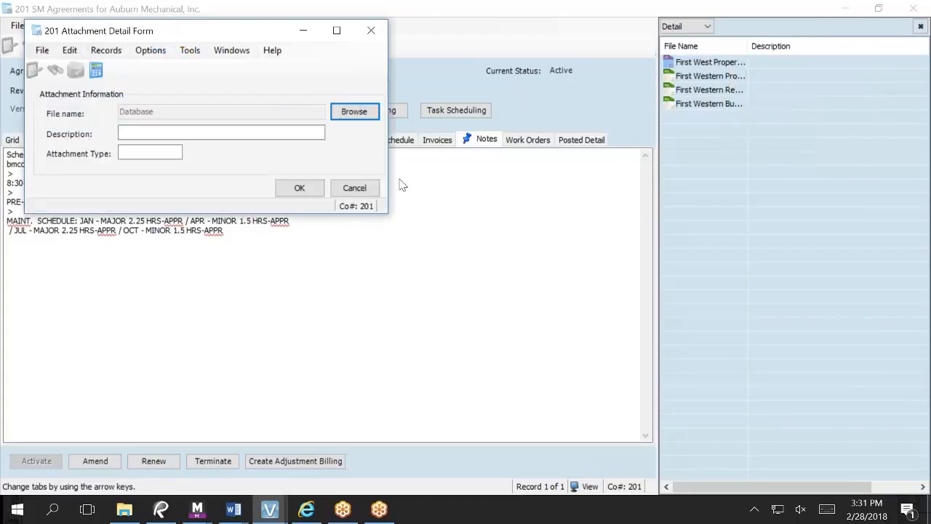
pyautogui.click(147, 133)
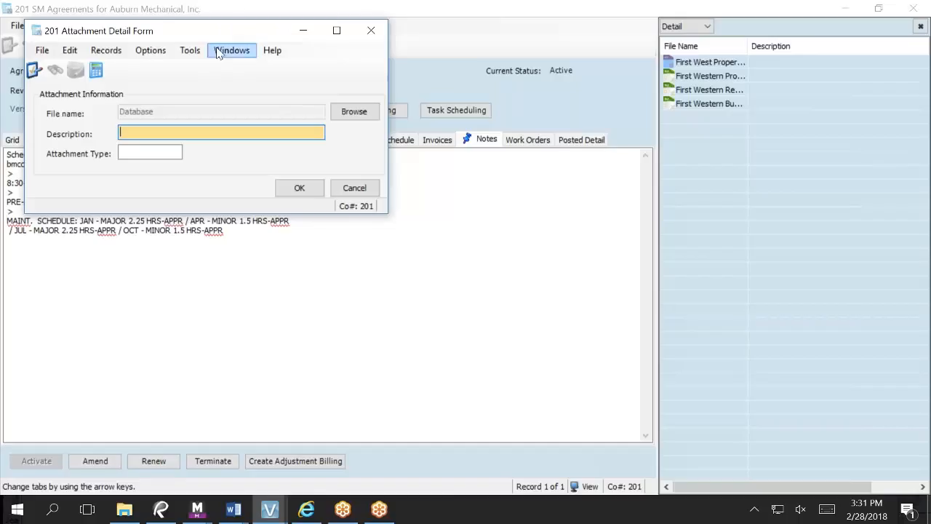
pyautogui.moveTo(235, 30); pyautogui.dragTo(465, 260)
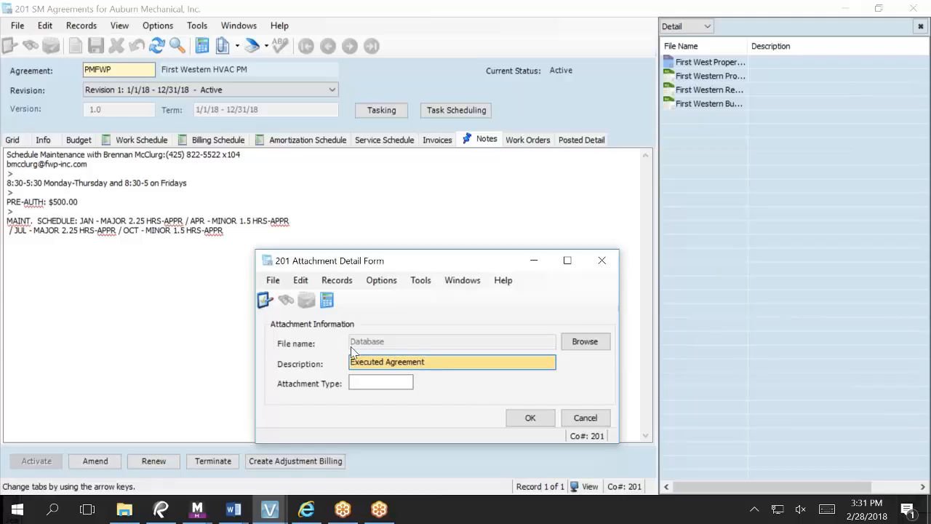
# Look through the attachment types setup list, leave the attachment type blank, and confirm the executed agreement attachment's details
pyautogui.click(372, 385)
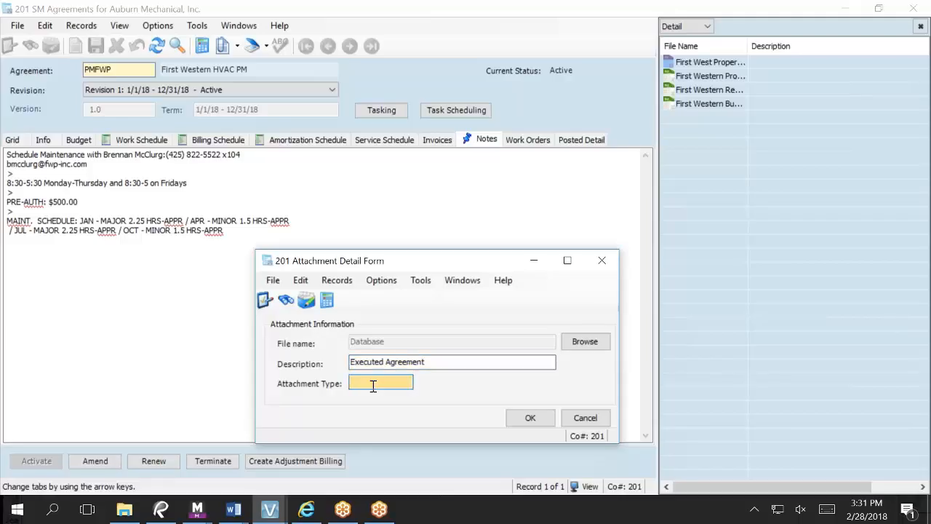
pyautogui.doubleClick(372, 386)
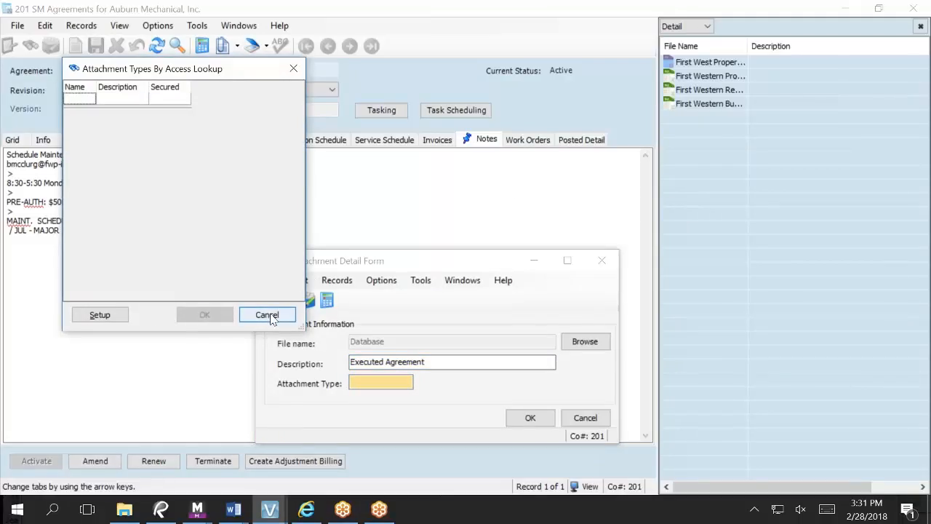
pyautogui.click(117, 315)
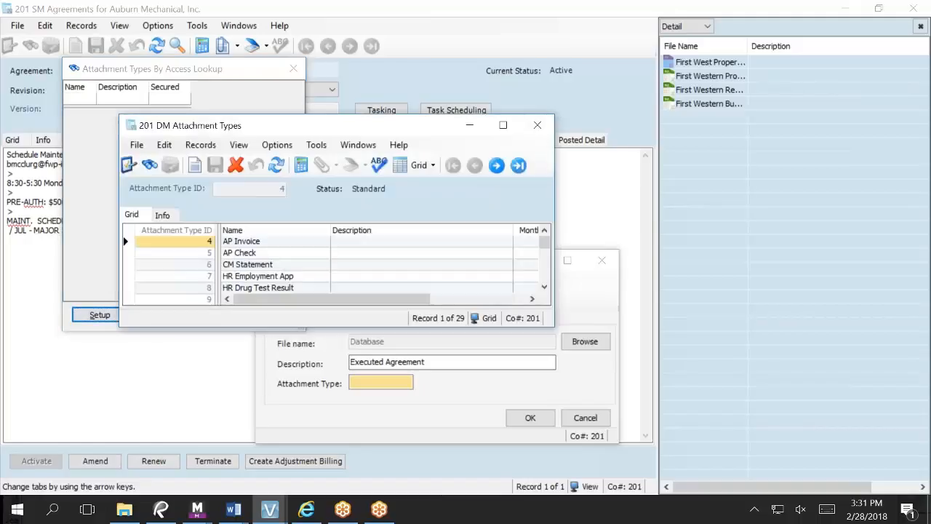
pyautogui.moveTo(299, 300)
pyautogui.mouseDown()
pyautogui.moveTo(393, 300)
pyautogui.moveTo(305, 300)
pyautogui.mouseUp()
pyautogui.scroll(-5, 341, 272)
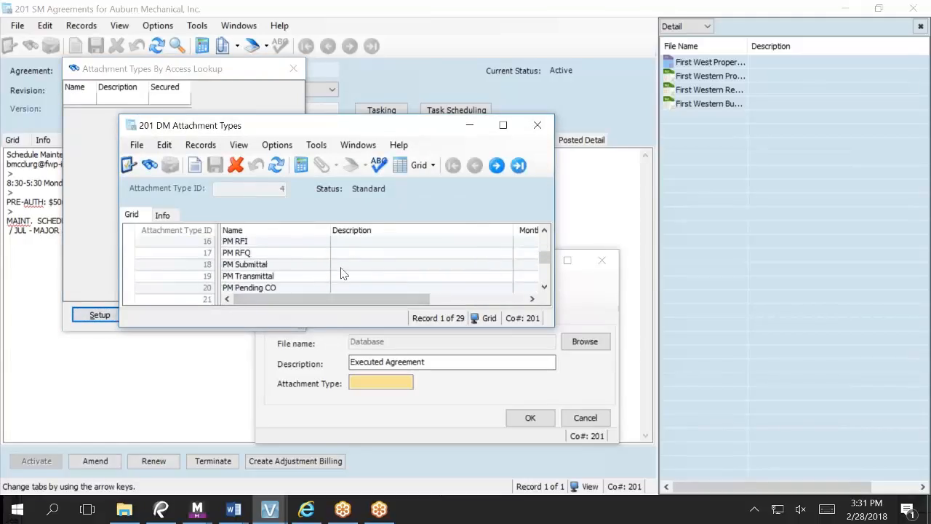
pyautogui.scroll(-1, 340, 272)
pyautogui.moveTo(343, 326); pyautogui.dragTo(375, 442)
pyautogui.scroll(2, 247, 346)
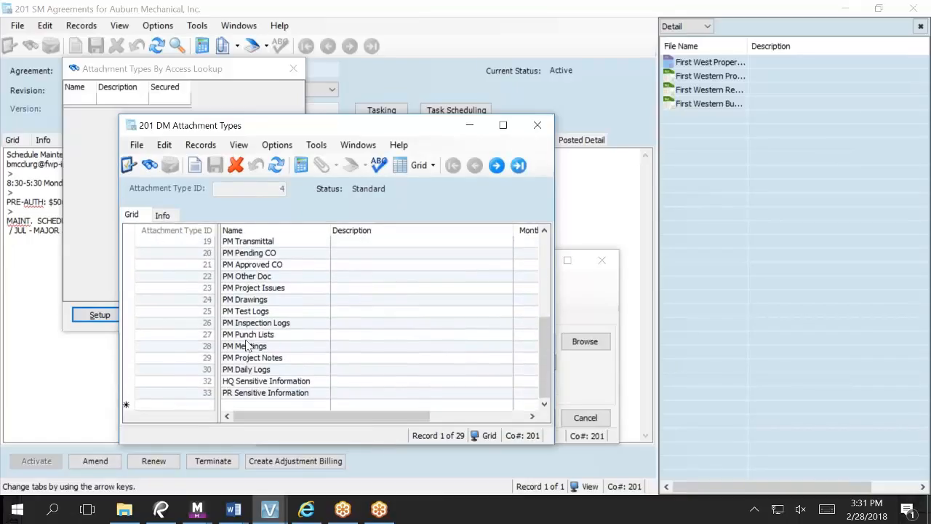
pyautogui.scroll(3, 247, 346)
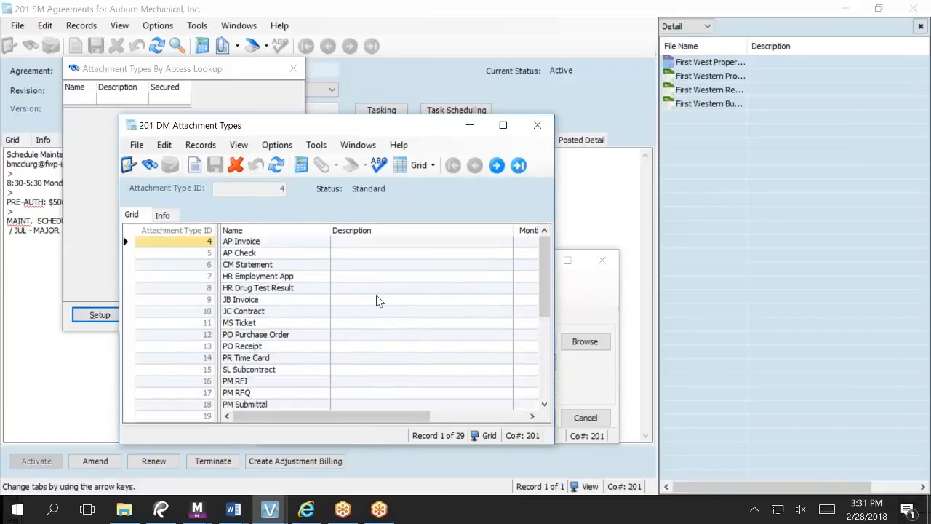
pyautogui.click(535, 124)
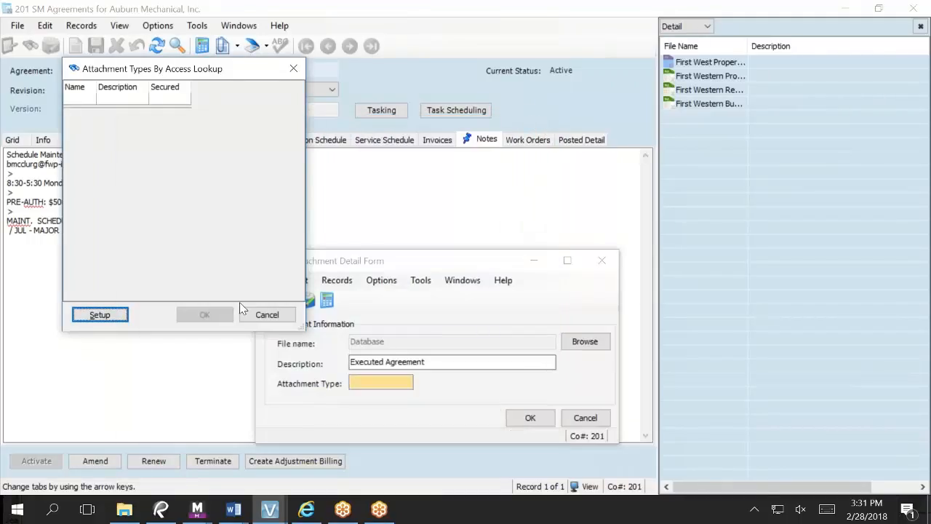
pyautogui.click(259, 317)
pyautogui.click(526, 418)
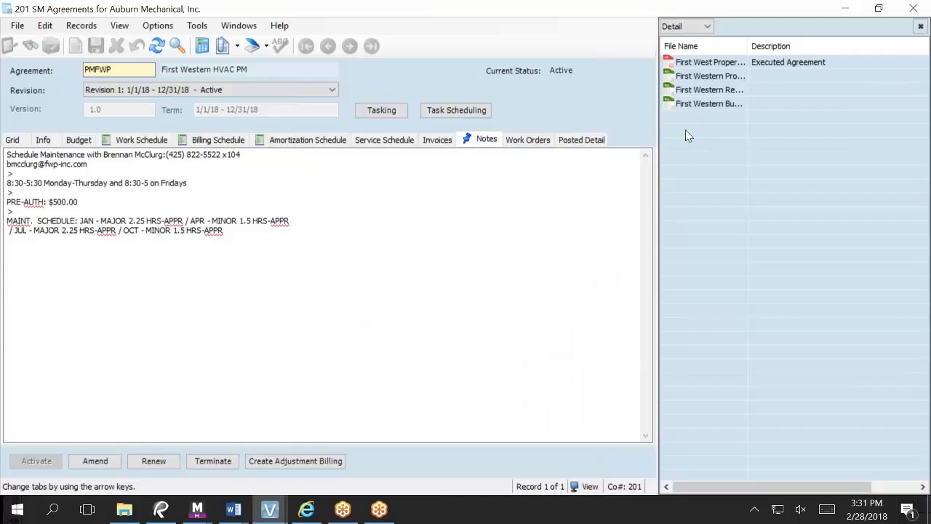
# Set the description of the second attachment, "First Western Pro...", to "Estimate" and confirm it
pyautogui.click(716, 77)
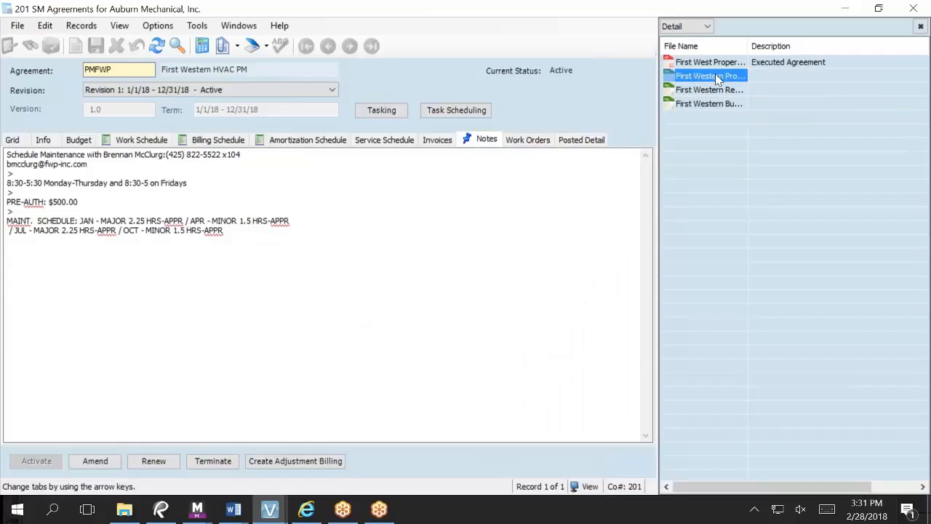
pyautogui.rightClick(717, 78)
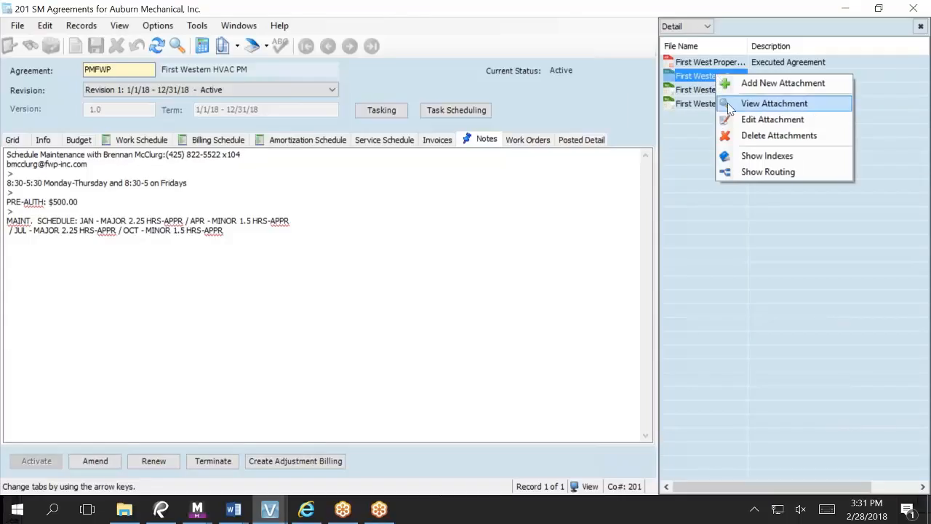
pyautogui.click(773, 120)
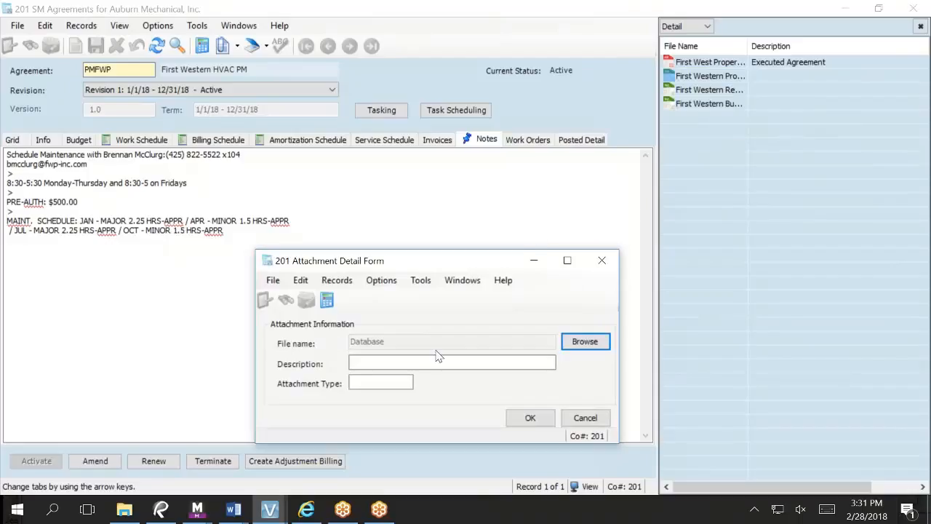
pyautogui.click(389, 362)
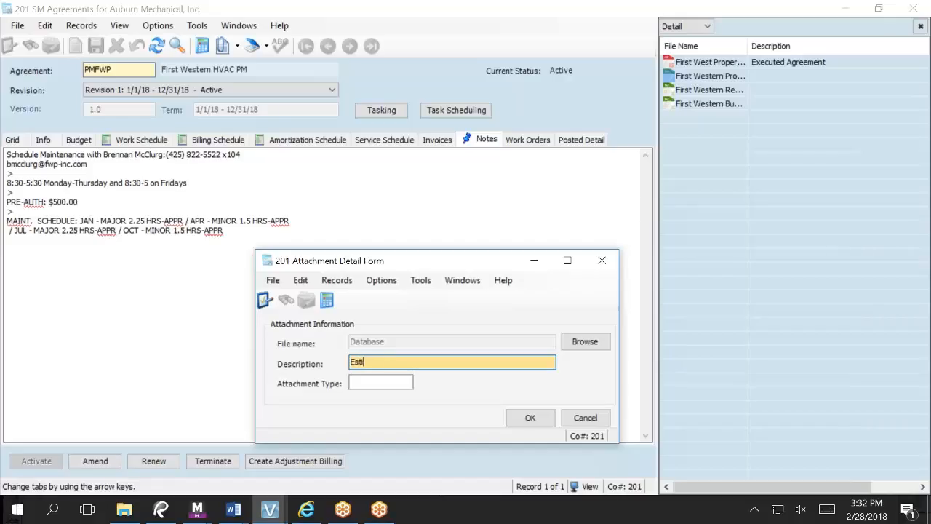
pyautogui.press('Tab')
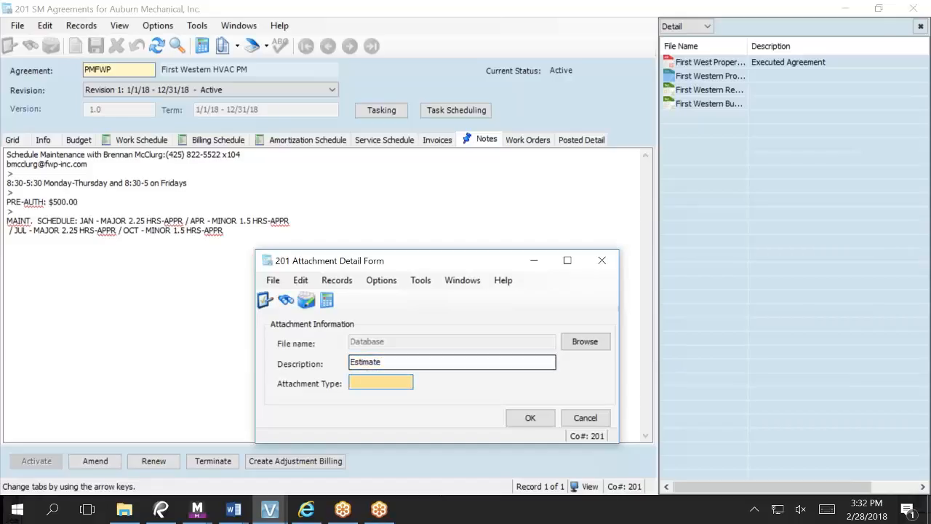
pyautogui.click(545, 416)
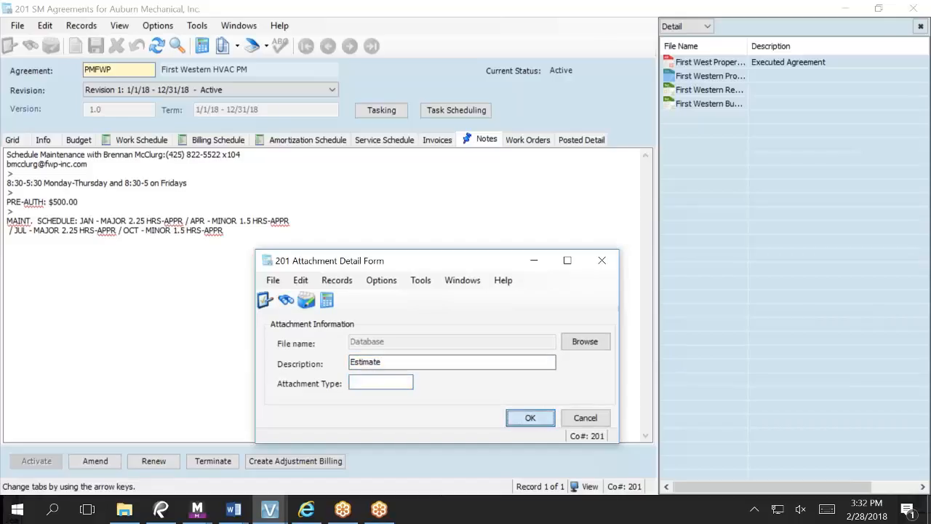
# Open the First Western Renewal 2017 attachment in Excel, review its margins, renewal budget and notes, and close it without saving
pyautogui.click(703, 88)
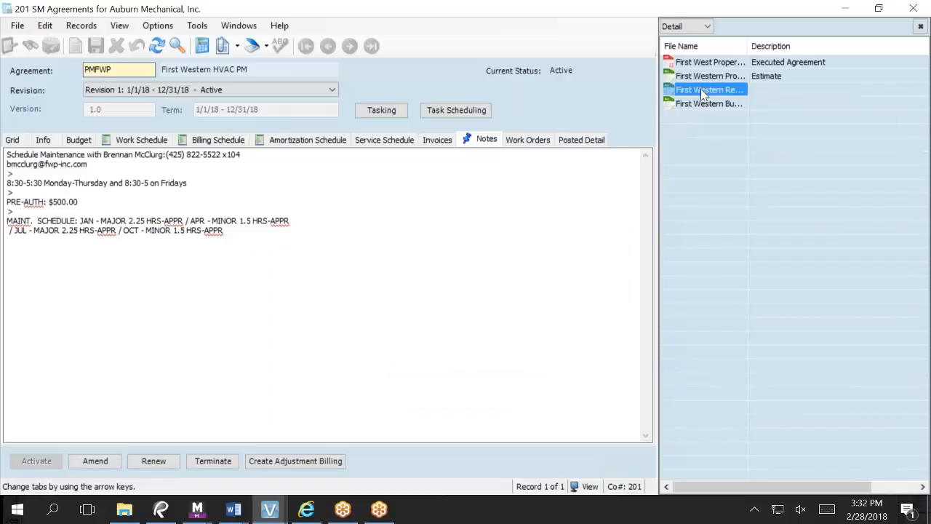
pyautogui.doubleClick(700, 89)
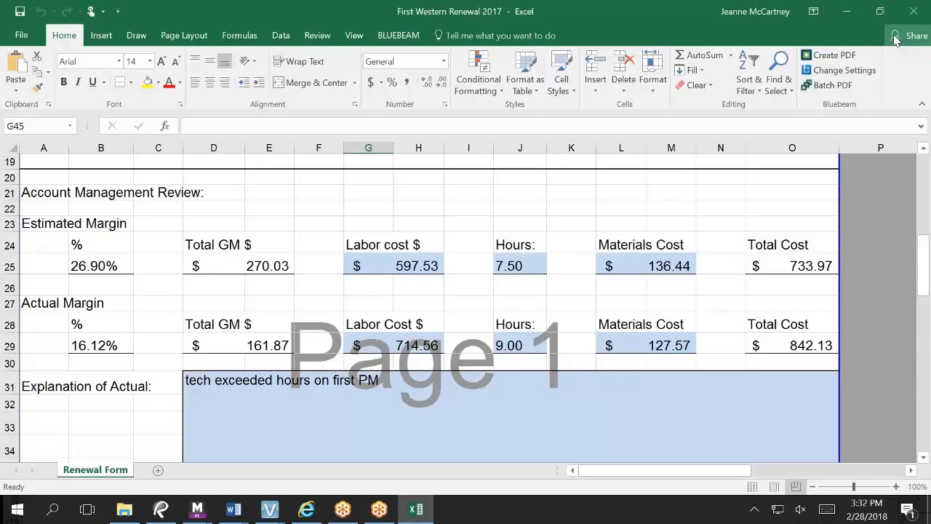
pyautogui.scroll(6, 495, 218)
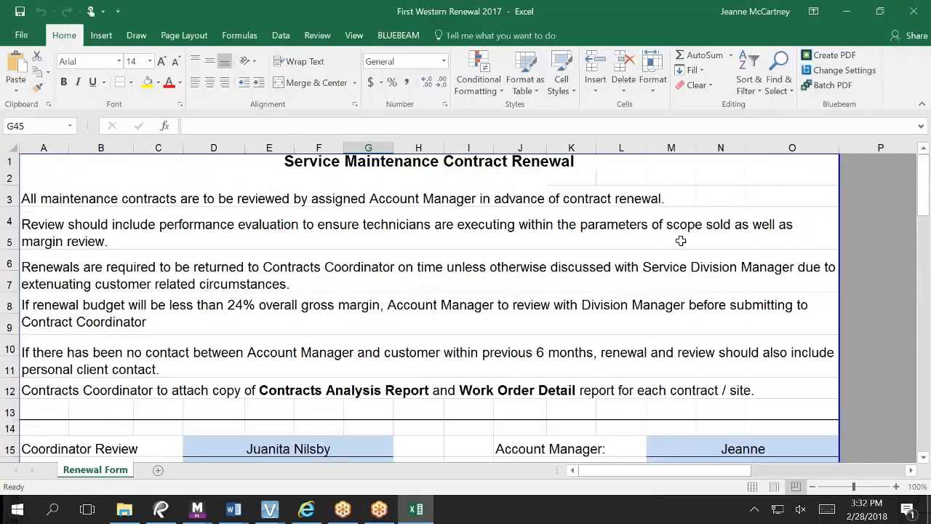
pyautogui.scroll(-5, 560, 309)
pyautogui.scroll(-1, 278, 317)
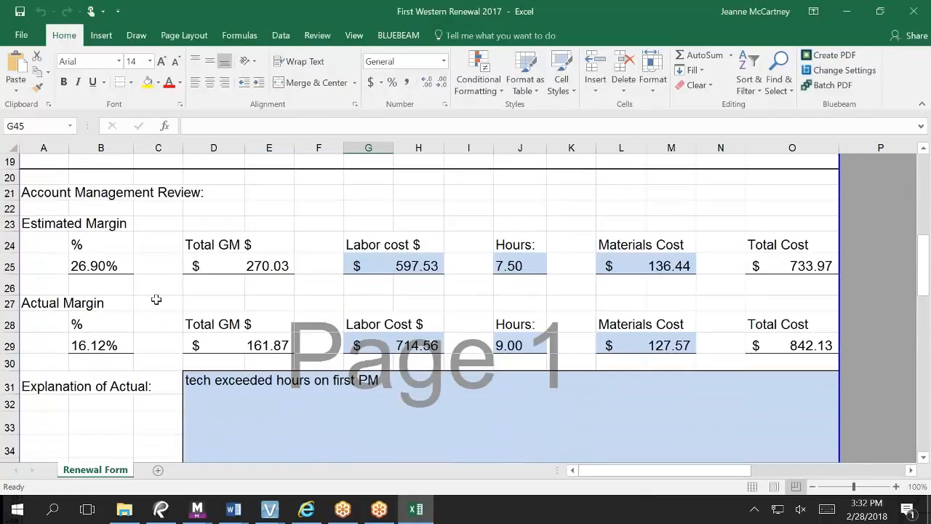
pyautogui.scroll(-7, 451, 342)
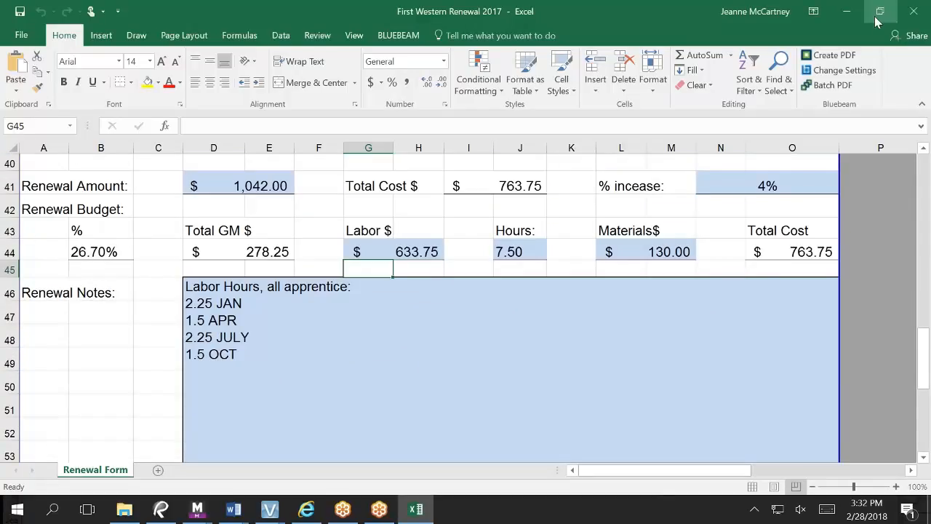
pyautogui.click(914, 11)
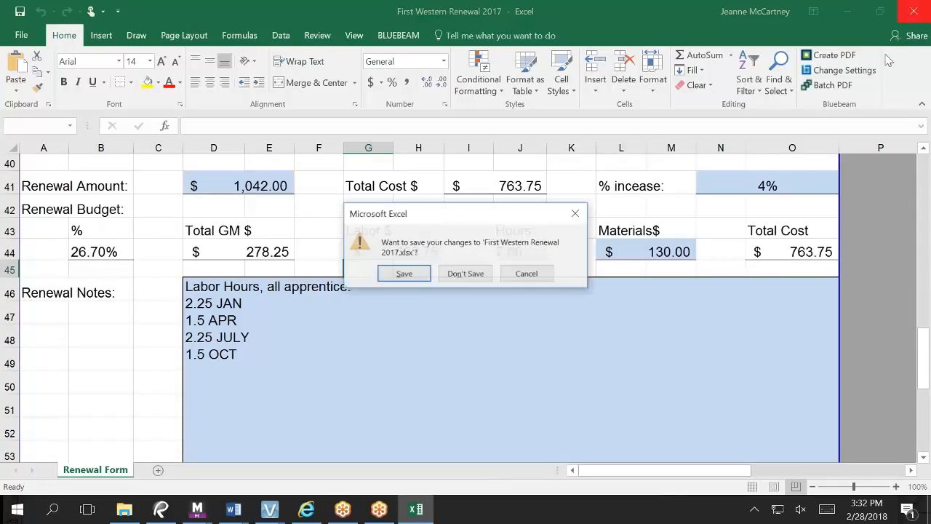
pyautogui.click(464, 275)
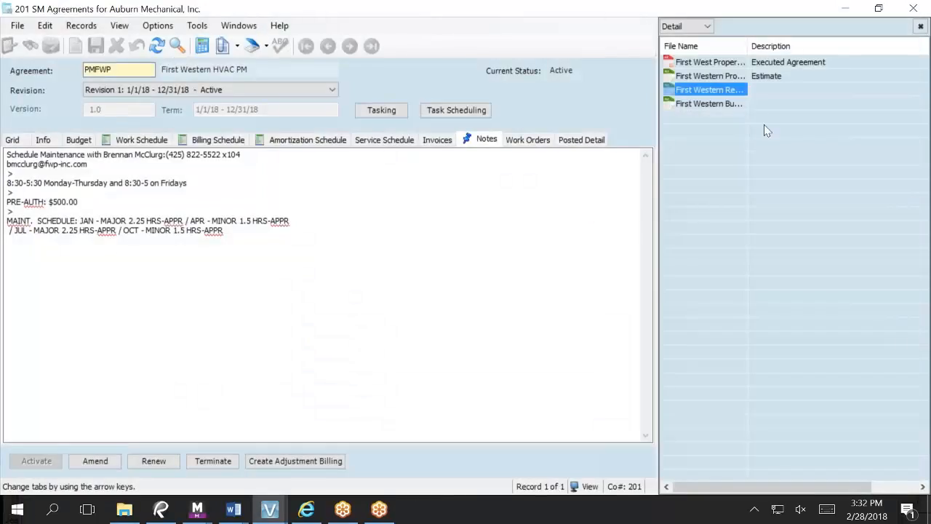
# Set the First Western Renewal attachment's description to "2017 Renewal" and confirm it
pyautogui.rightClick(714, 89)
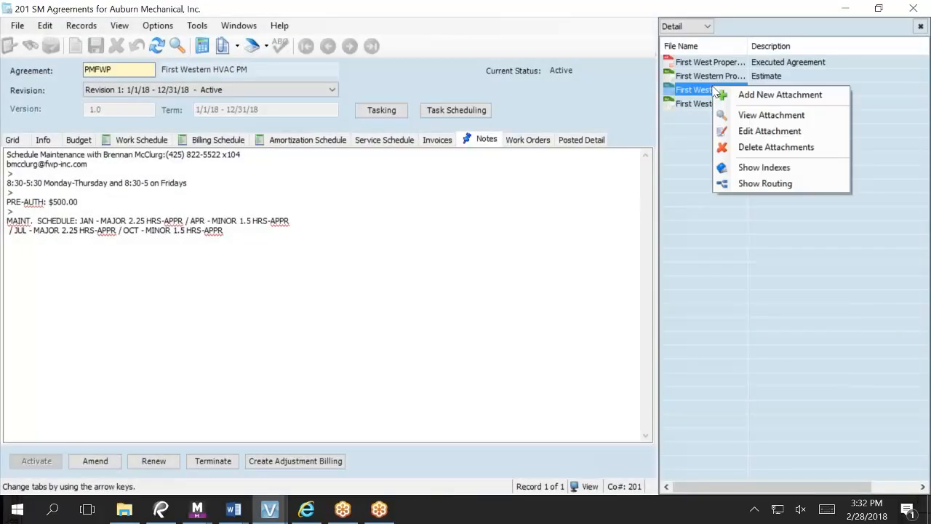
pyautogui.click(767, 134)
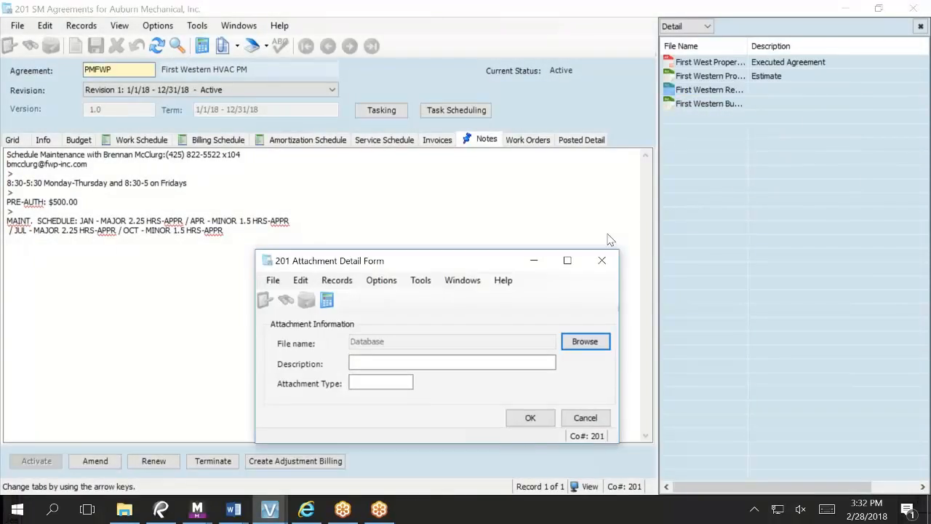
pyautogui.click(360, 362)
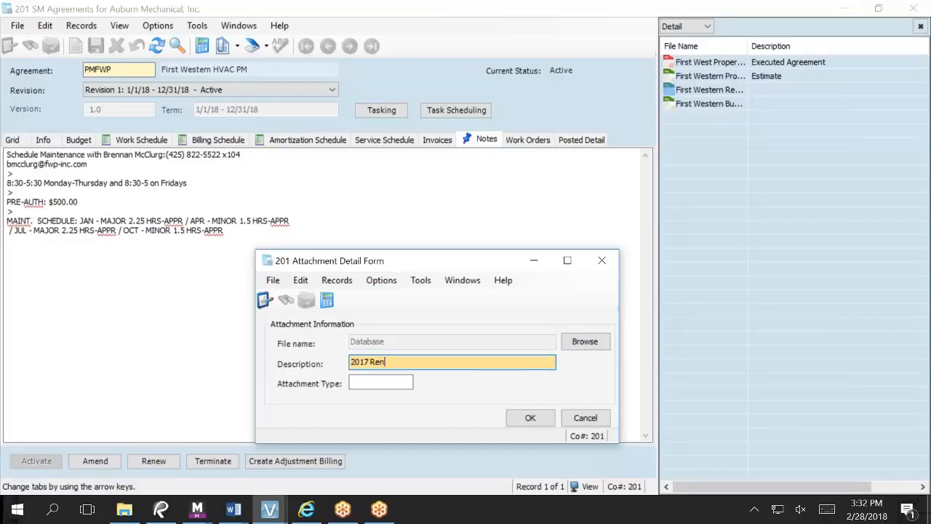
pyautogui.write('2017 Renewal')
pyautogui.press('Tab')
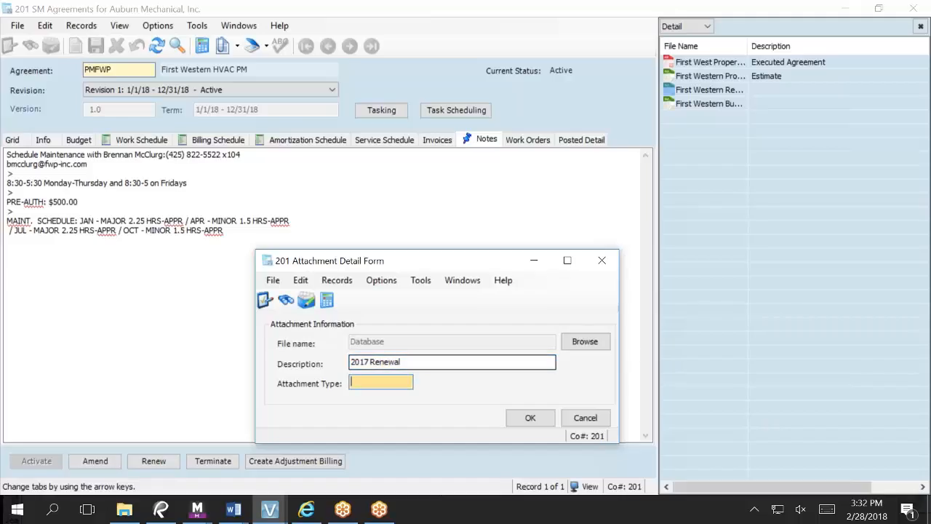
pyautogui.click(530, 417)
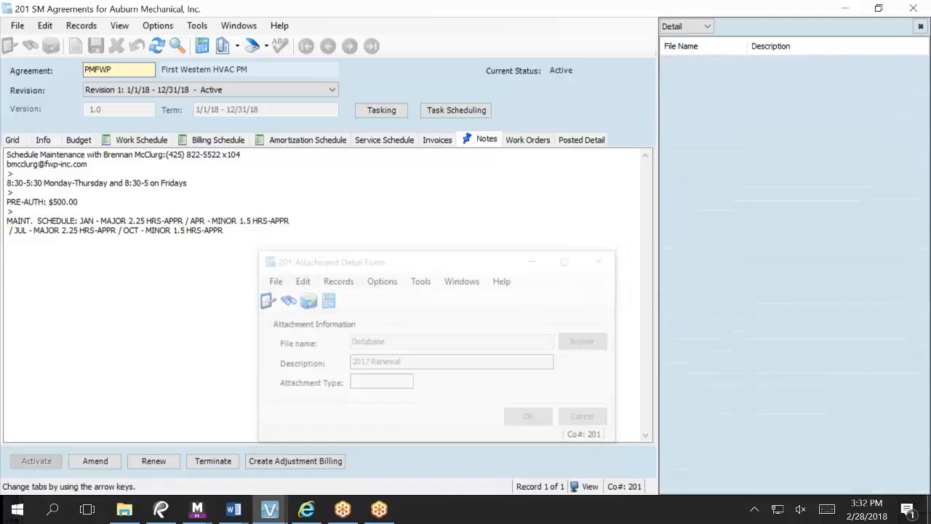
# Set the description of the last attachment, "First Western Bu...", to "2017 Budget" and confirm it
pyautogui.rightClick(700, 104)
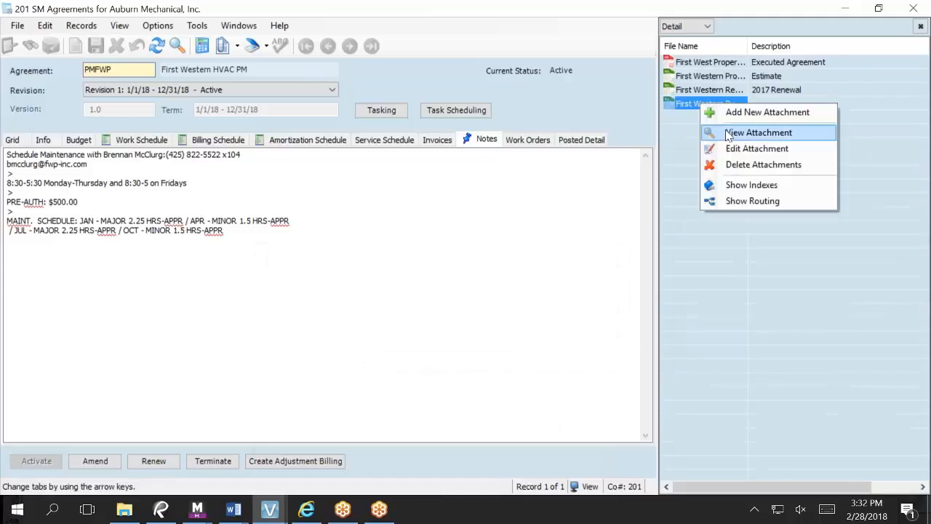
pyautogui.click(743, 147)
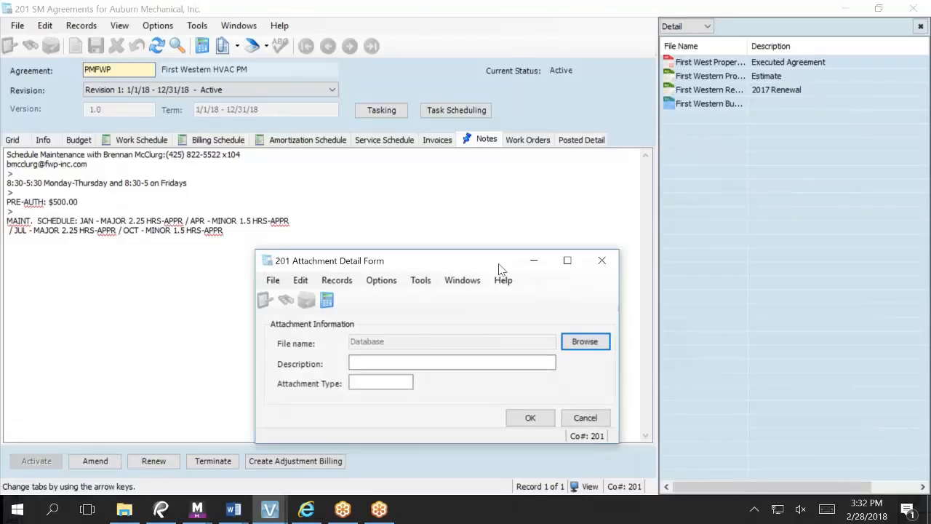
pyautogui.click(381, 363)
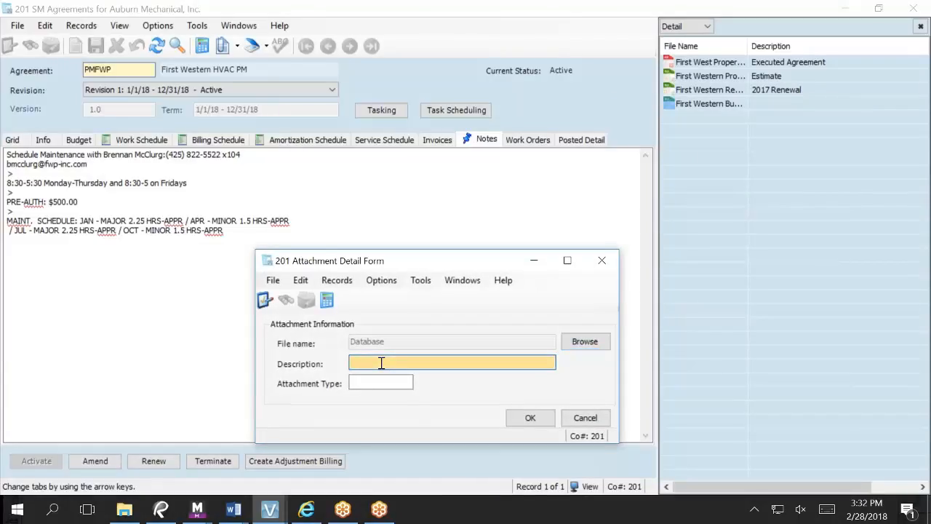
pyautogui.write('2017 Budget')
pyautogui.click(540, 417)
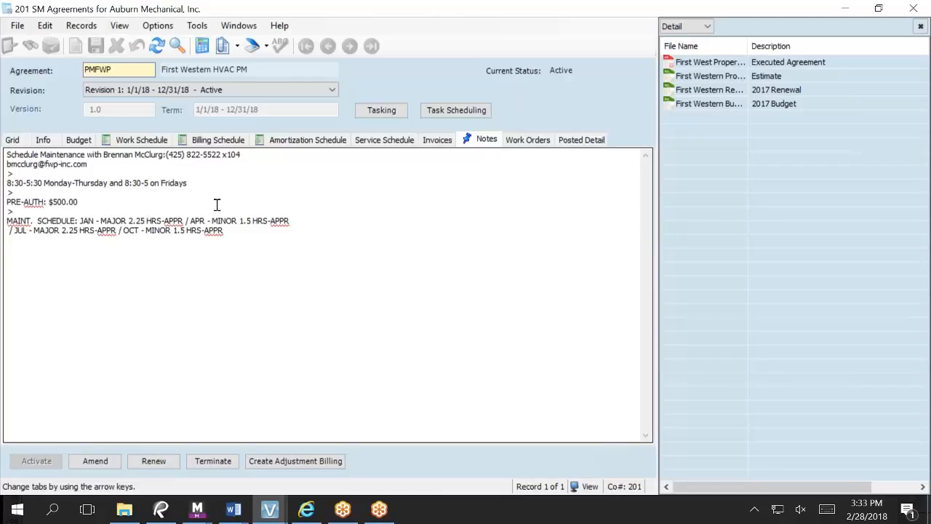
# Open the Executed Agreement attachment in Revu and review its pages through the equipment list and the monthly maintenance schedule
pyautogui.click(704, 64)
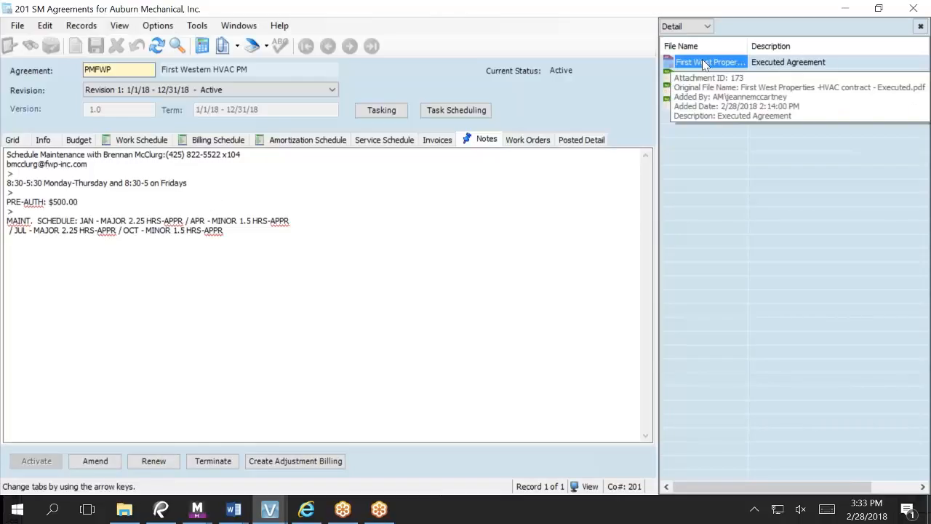
pyautogui.doubleClick(704, 64)
pyautogui.scroll(-10, 430, 343)
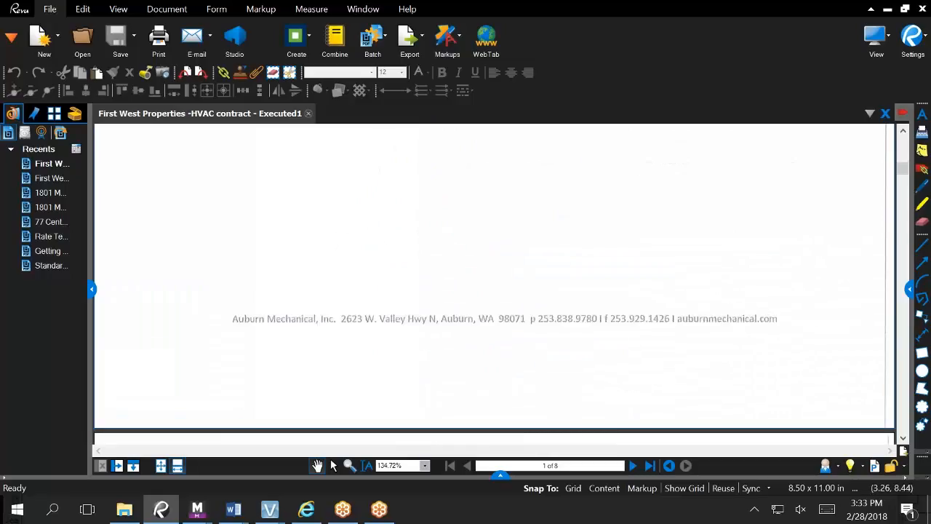
pyautogui.scroll(-2, 392, 244)
pyautogui.scroll(-4, 392, 243)
pyautogui.scroll(-10, 393, 242)
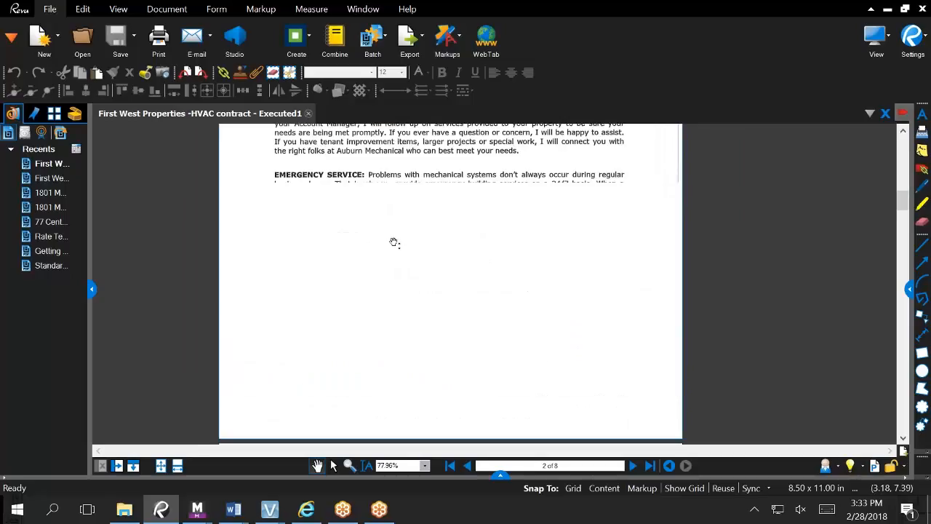
pyautogui.scroll(-6, 393, 242)
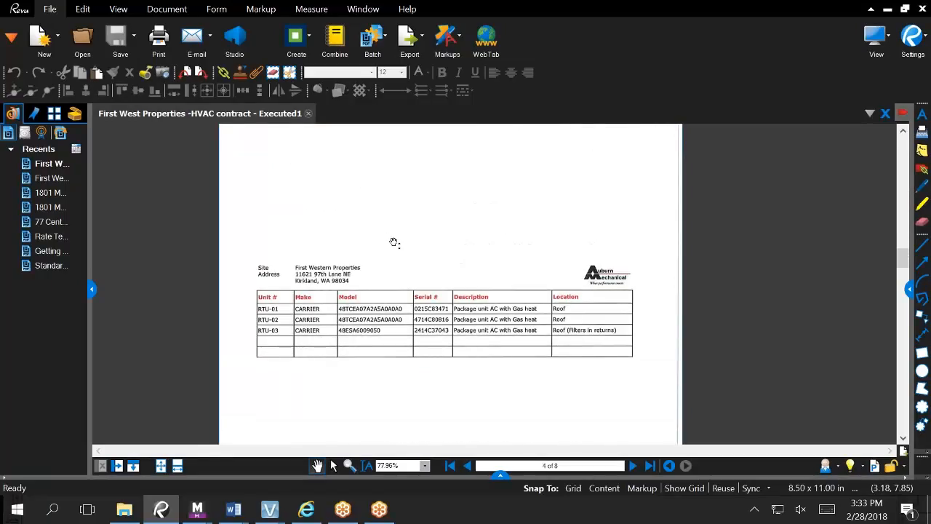
pyautogui.scroll(-4, 394, 242)
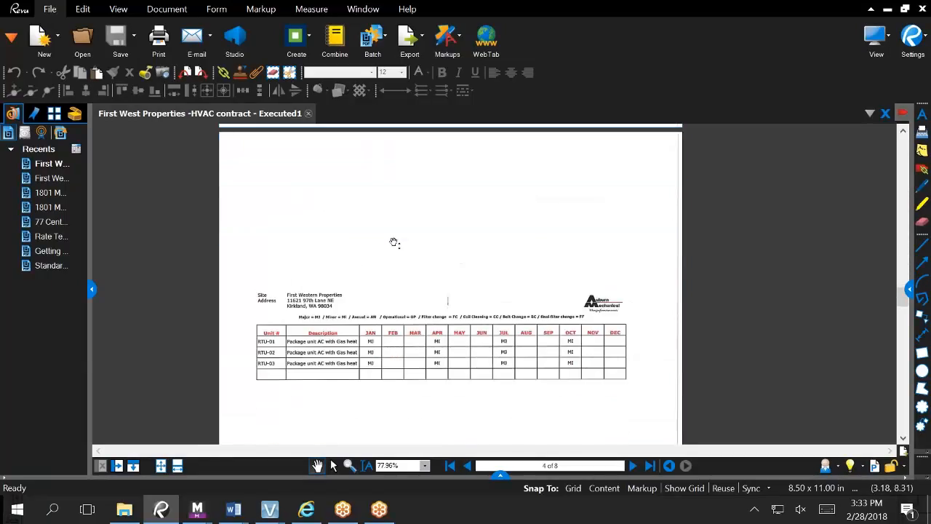
# Examine the preventative maintenance agreement's annual fee, billing schedule, repair limit and liability terms, and minimize the PDF viewer
pyautogui.scroll(-8, 393, 242)
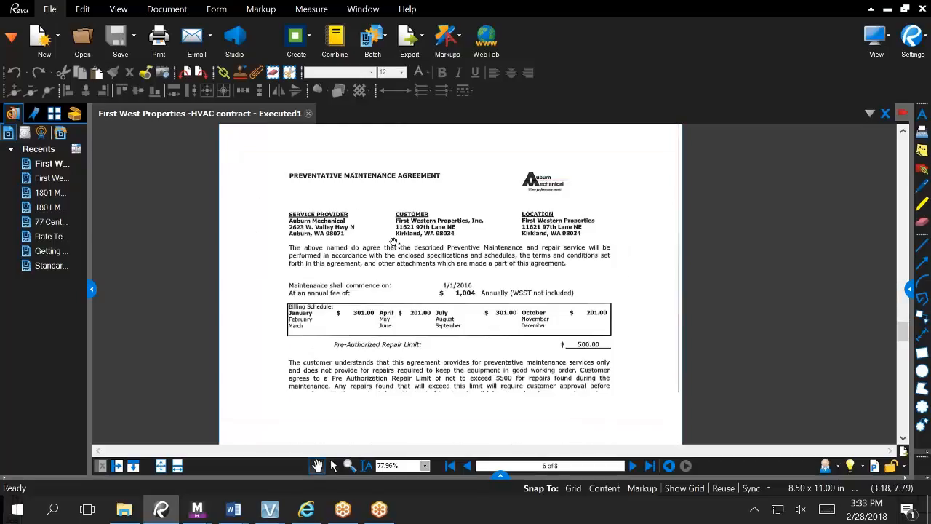
pyautogui.scroll(-2, 393, 242)
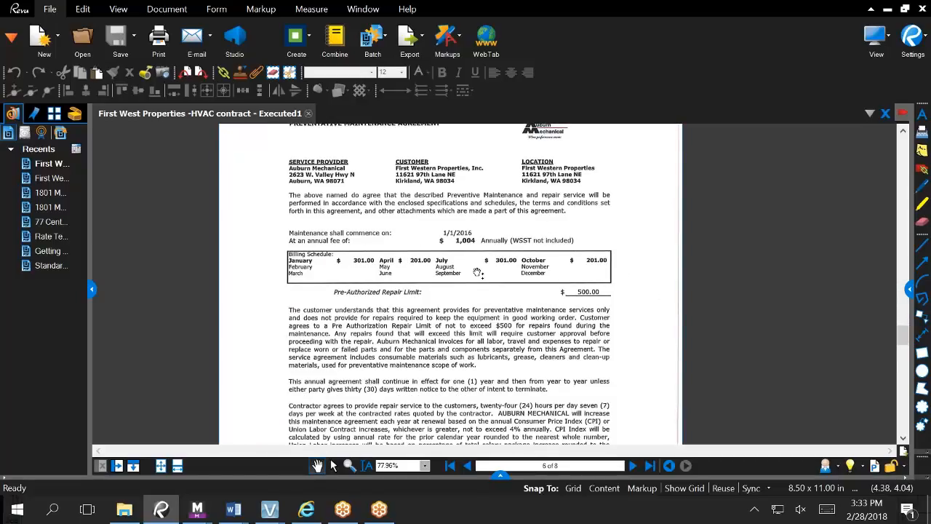
pyautogui.scroll(-10, 560, 283)
pyautogui.scroll(-20, 554, 304)
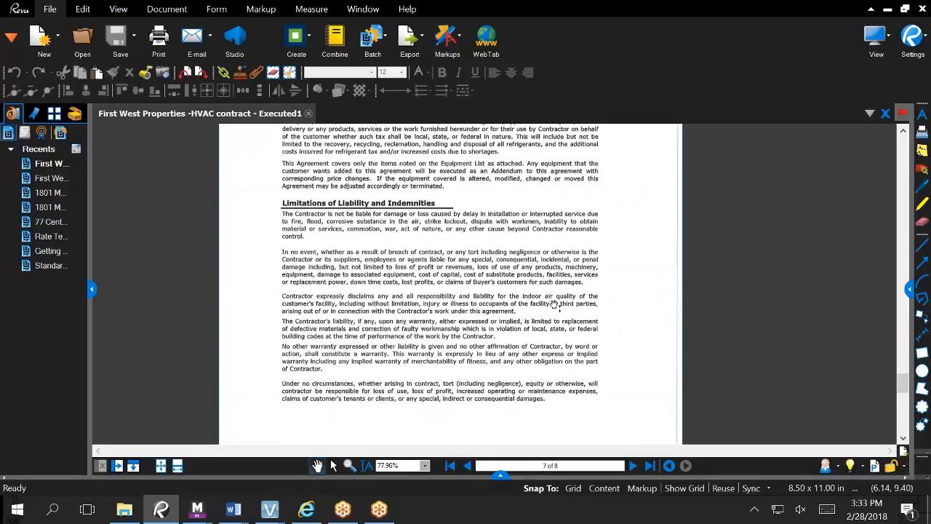
pyautogui.click(887, 9)
# Open the Estimate attachment in Excel and look through its equipment list, estimating parameters and filter list sheets
pyautogui.click(739, 77)
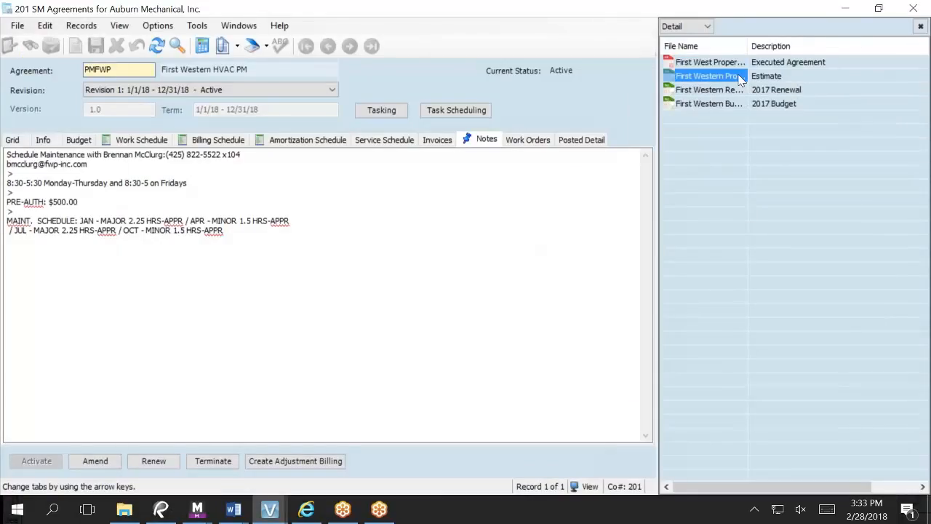
pyautogui.doubleClick(738, 77)
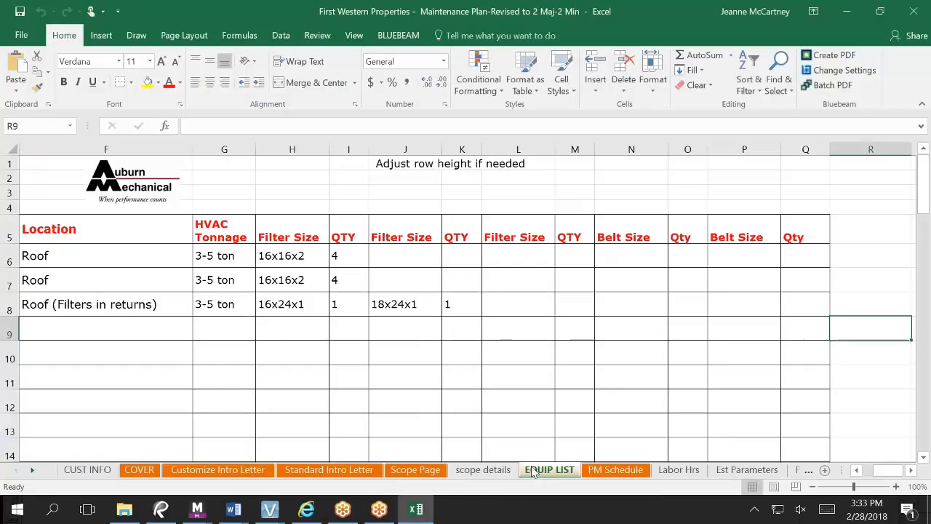
pyautogui.click(747, 470)
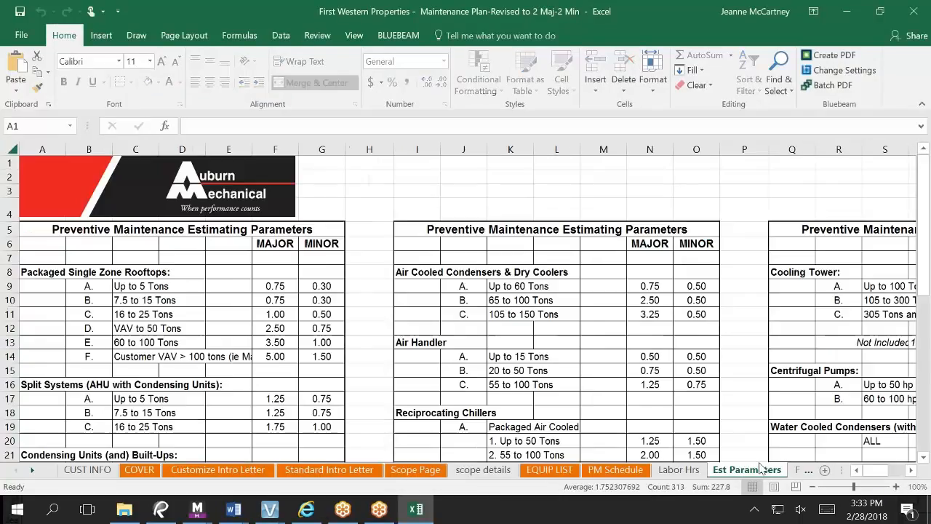
pyautogui.click(804, 470)
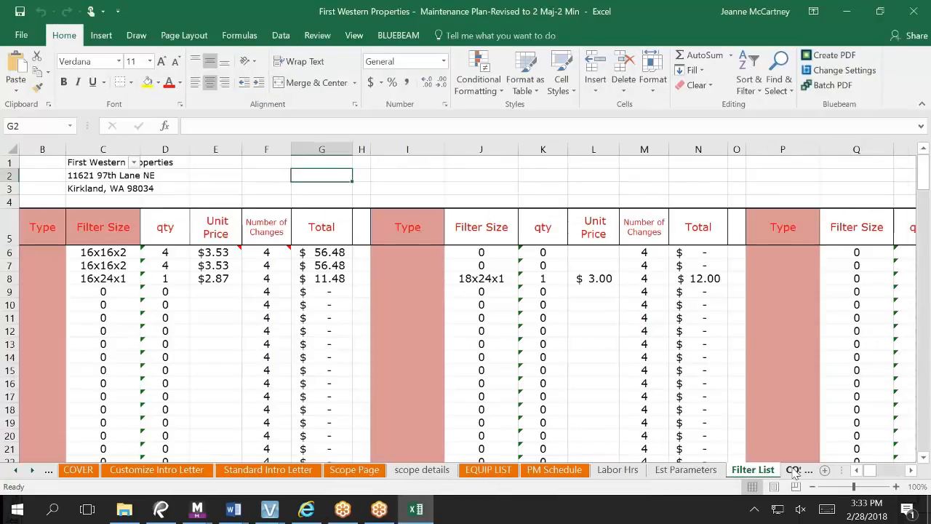
# Review the labor hours, material costs and sell prices on the COST CALC sheet, and close the workbook without saving
pyautogui.click(793, 470)
pyautogui.scroll(-5, 527, 351)
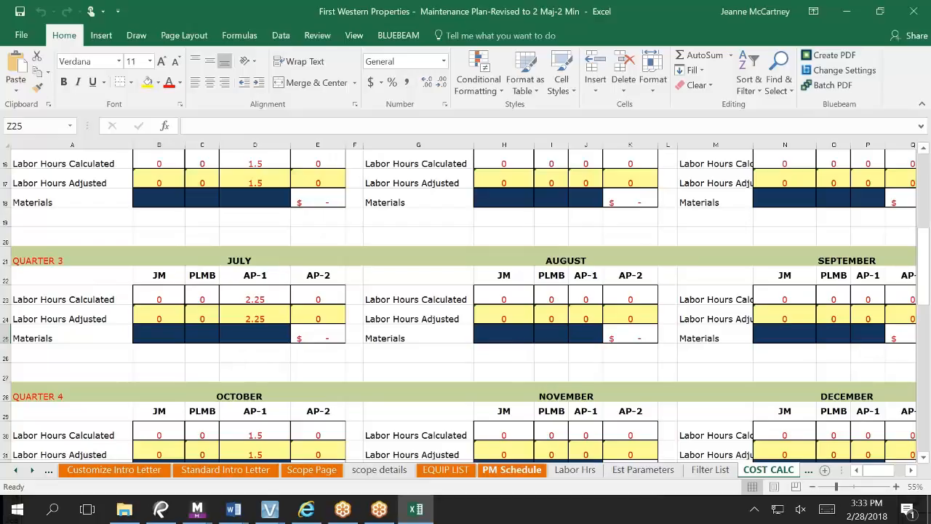
pyautogui.moveTo(877, 470); pyautogui.dragTo(890, 469)
pyautogui.scroll(3, 863, 390)
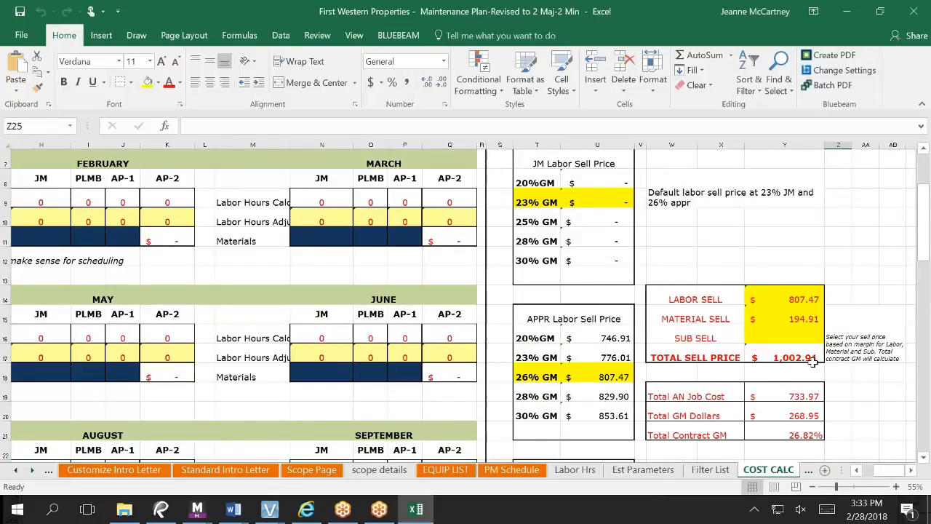
pyautogui.scroll(-2, 812, 361)
pyautogui.scroll(-4, 703, 408)
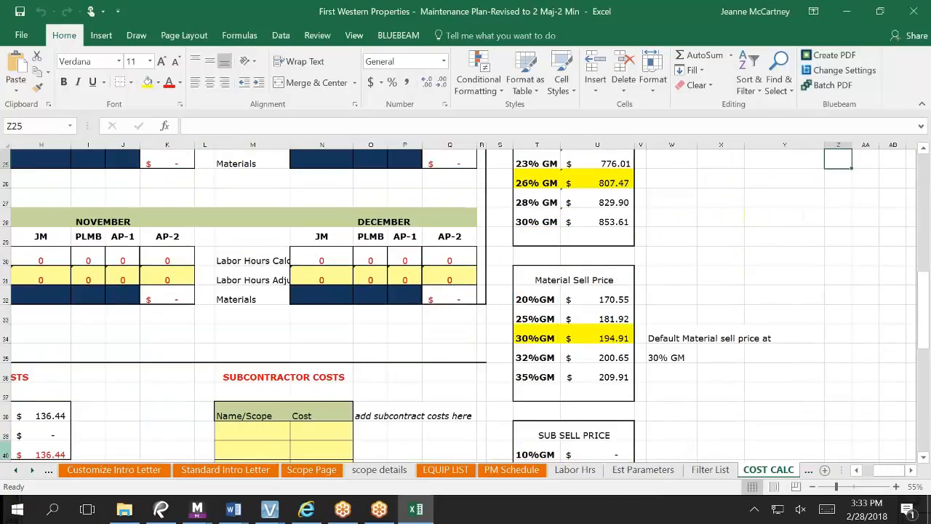
pyautogui.scroll(3, 462, 356)
pyautogui.scroll(3, 732, 293)
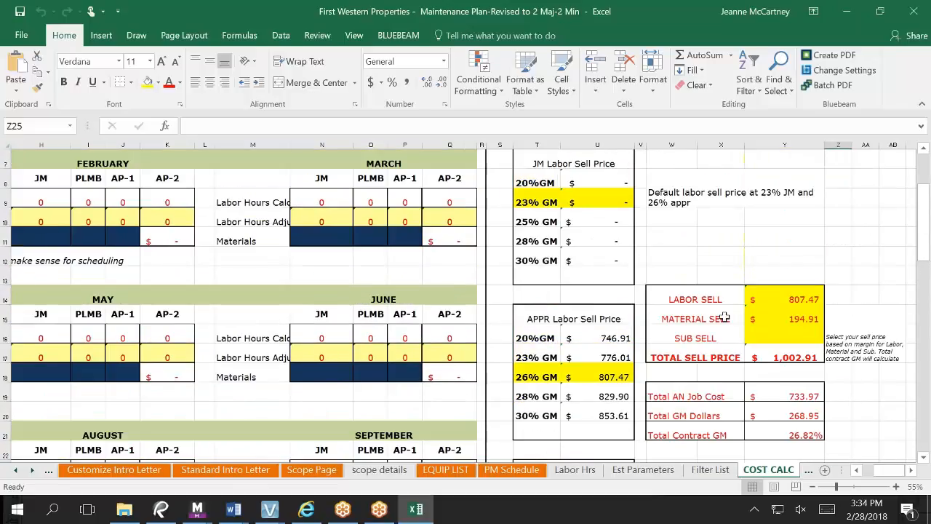
pyautogui.click(916, 14)
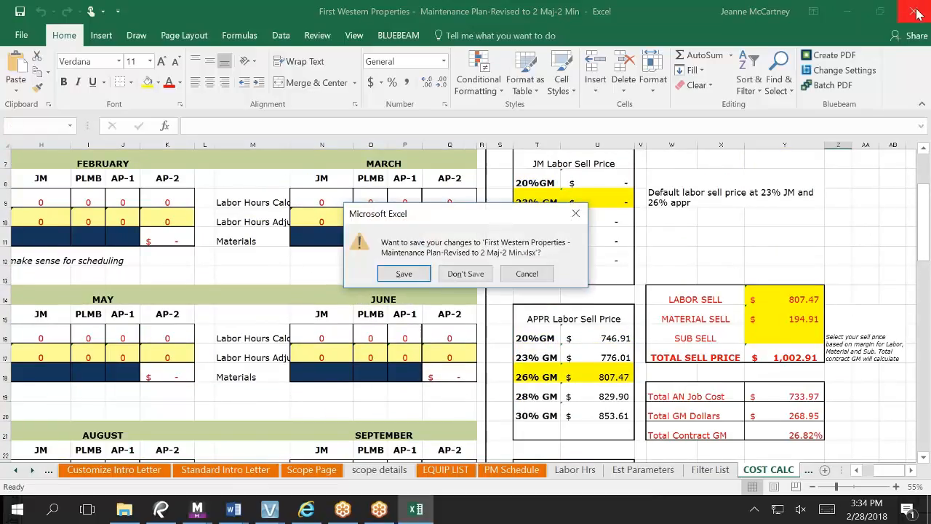
pyautogui.click(456, 272)
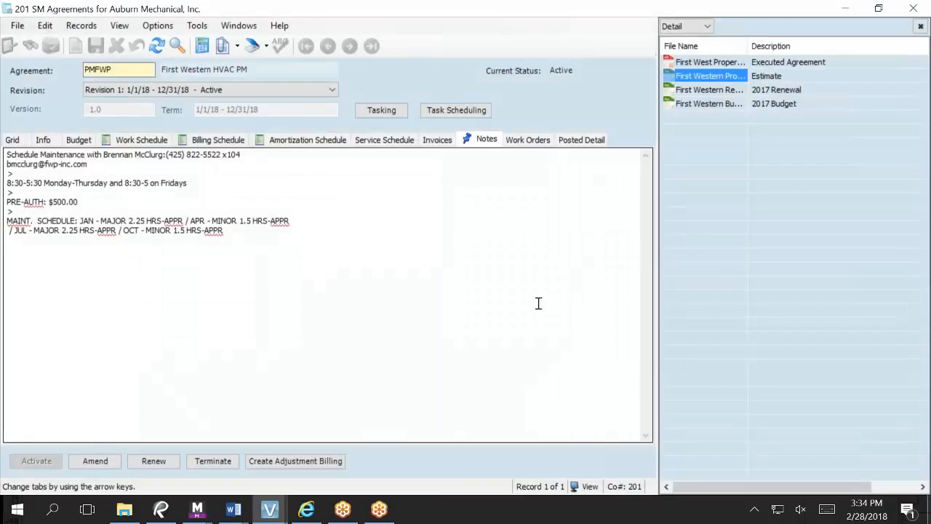